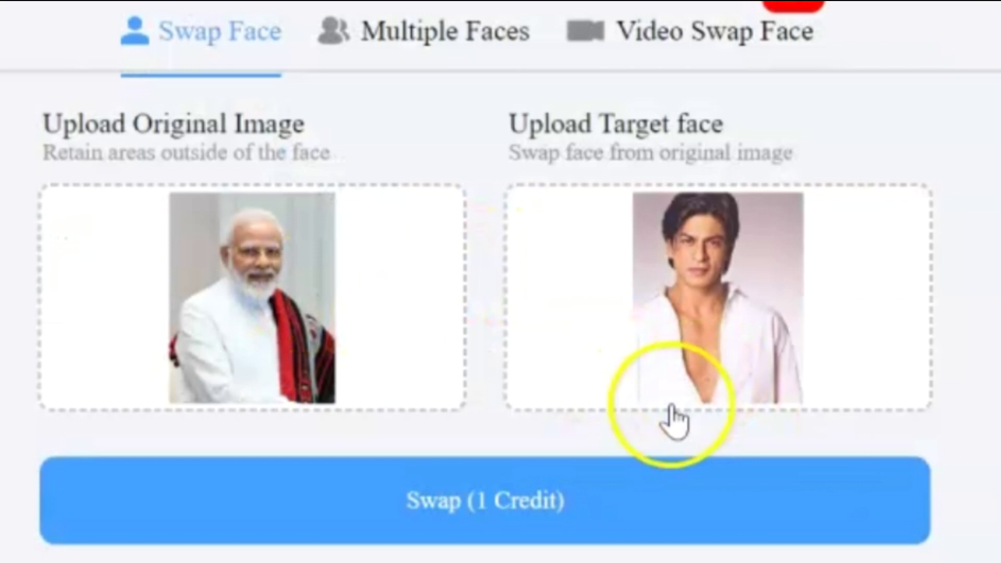
# Run the Remaker AI face swap on the bearded man's portrait and the young man's photo.
pyautogui.click(653, 496)
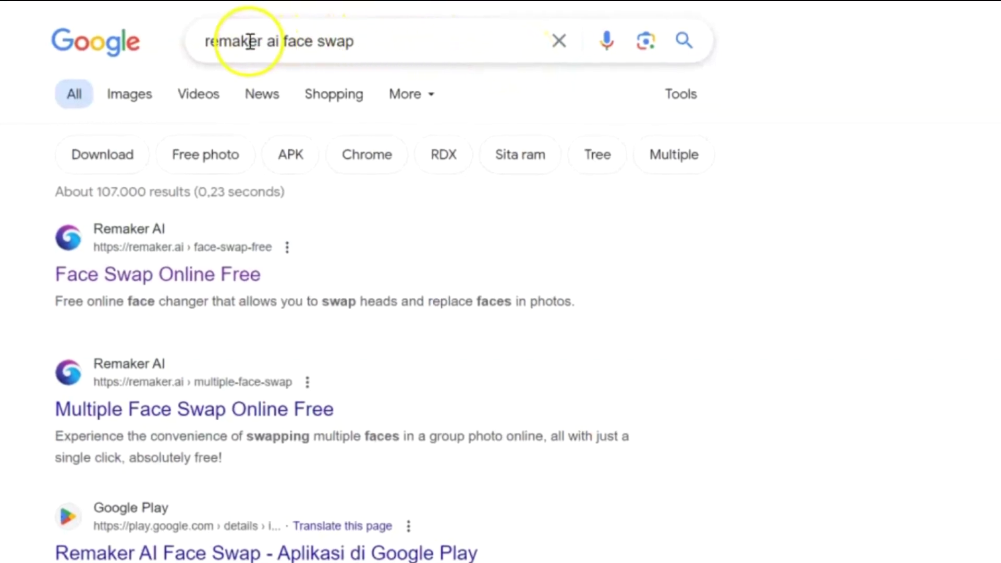
# Open Remaker AI's 'Face Swap Online Free' page from Google and begin uploading the original portrait.
pyautogui.click(120, 239)
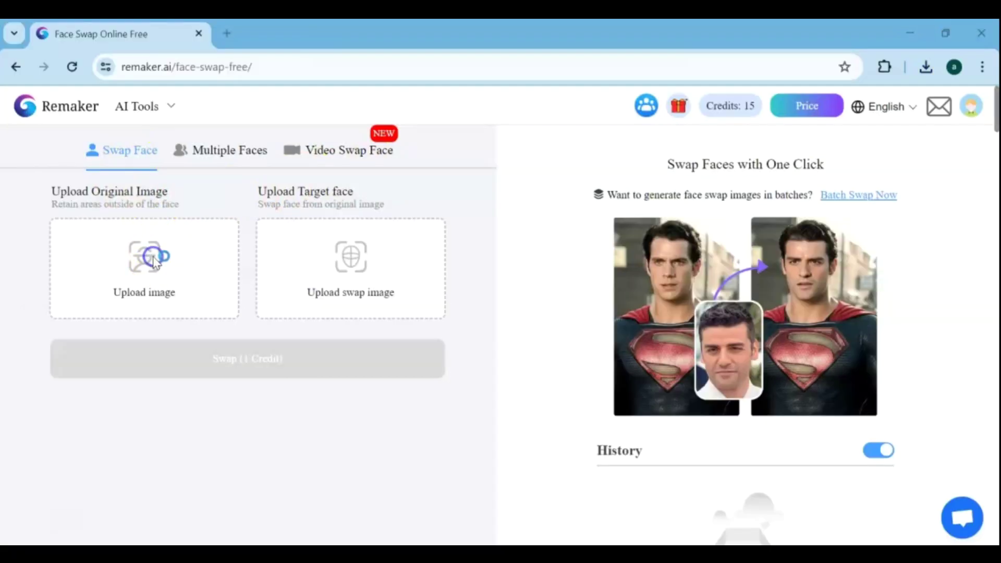
pyautogui.click(154, 261)
# Load the bearded man's portrait as original and the young man's photo as target, then swap.
pyautogui.click(187, 146)
pyautogui.click(782, 366)
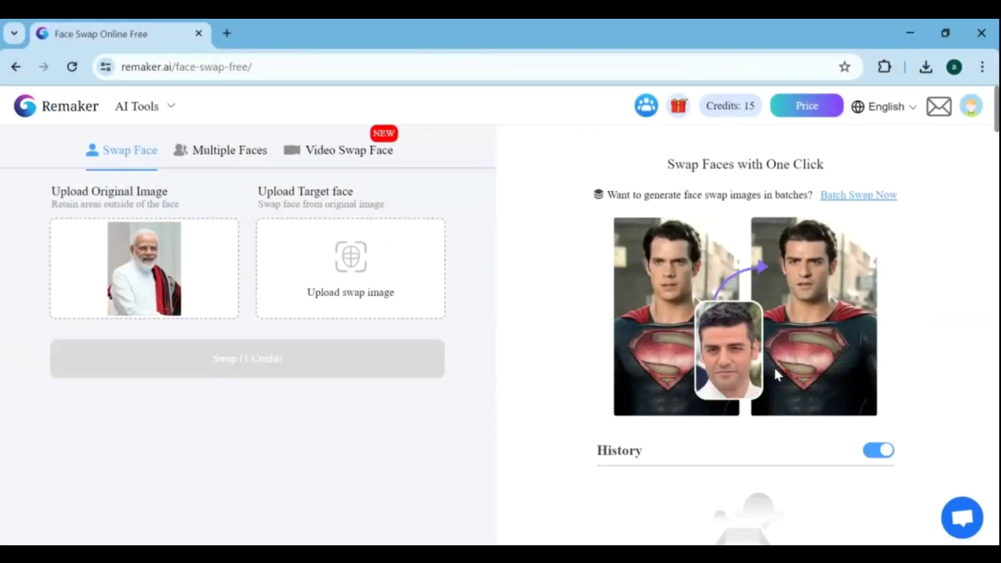
pyautogui.click(366, 276)
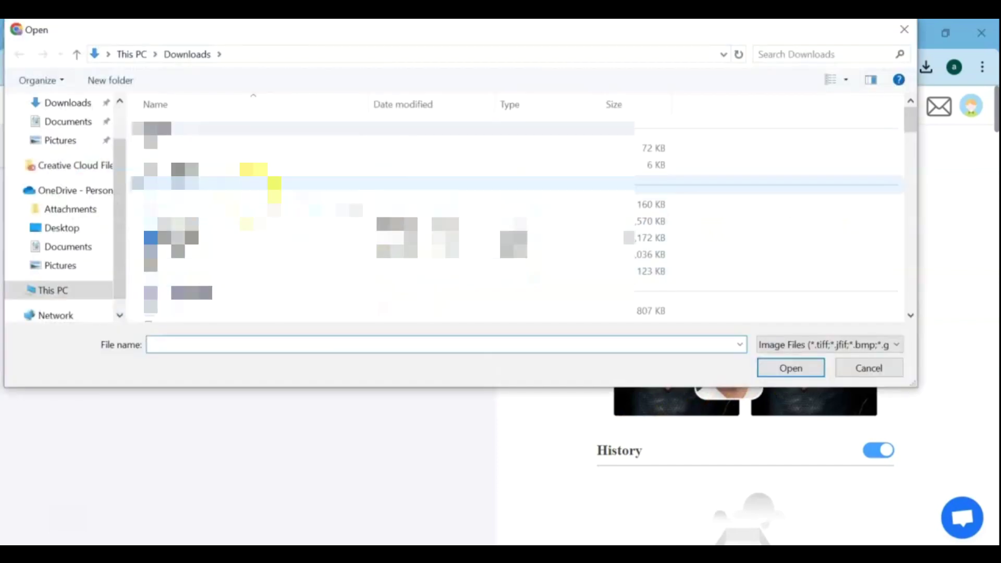
pyautogui.click(209, 165)
pyautogui.click(787, 370)
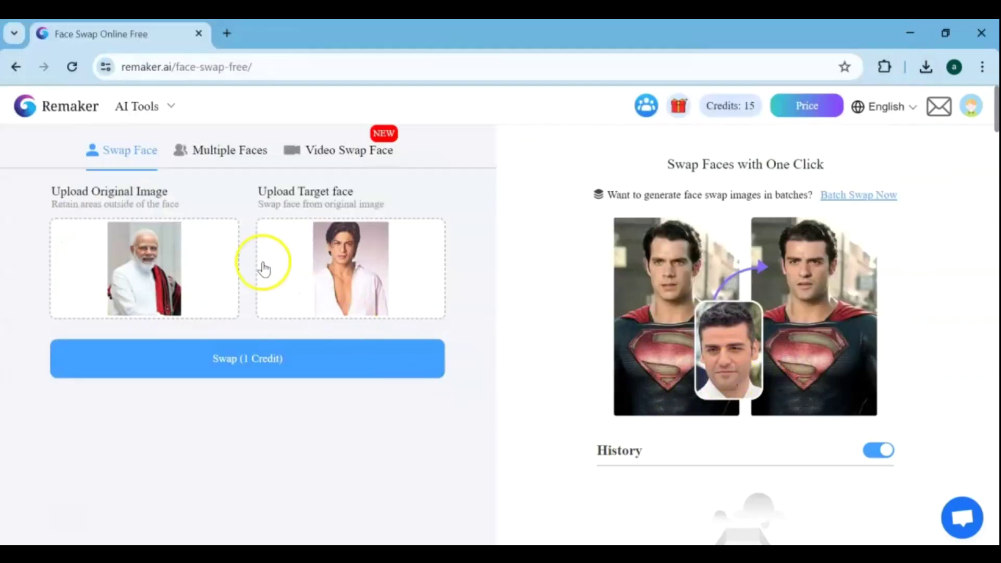
pyautogui.click(322, 361)
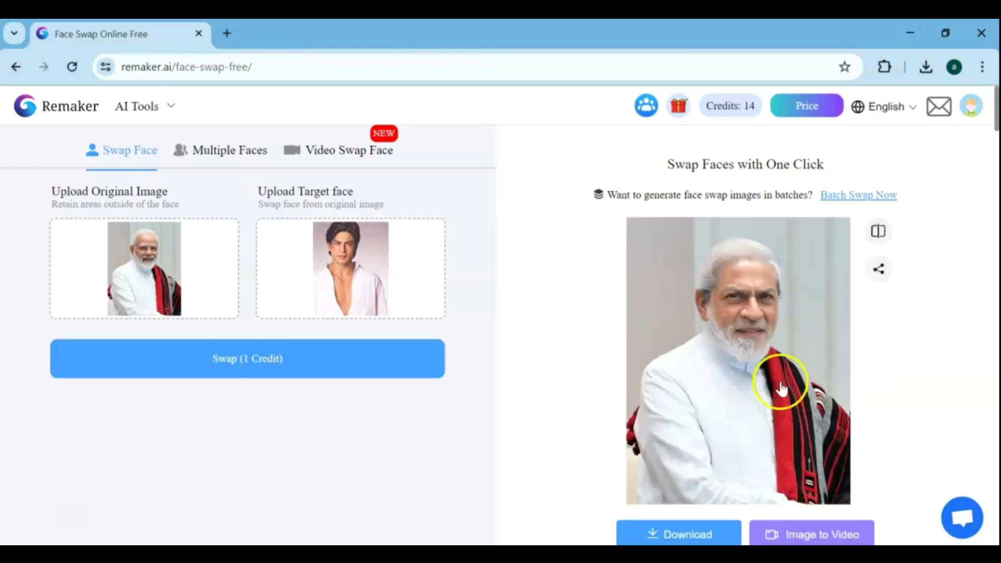
# Download the face-swapped portrait result as a PNG.
pyautogui.scroll(-2, 812, 354)
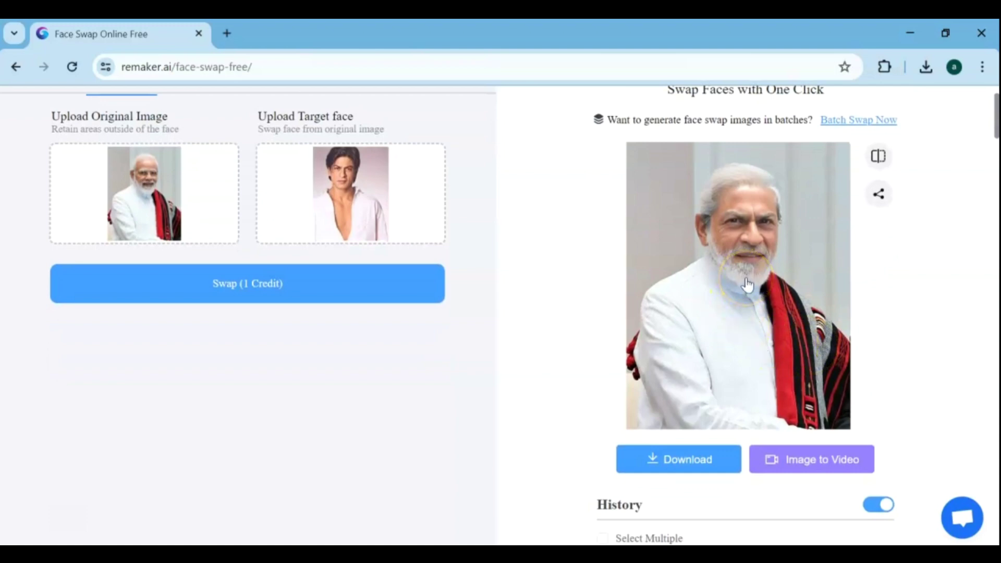
pyautogui.click(691, 462)
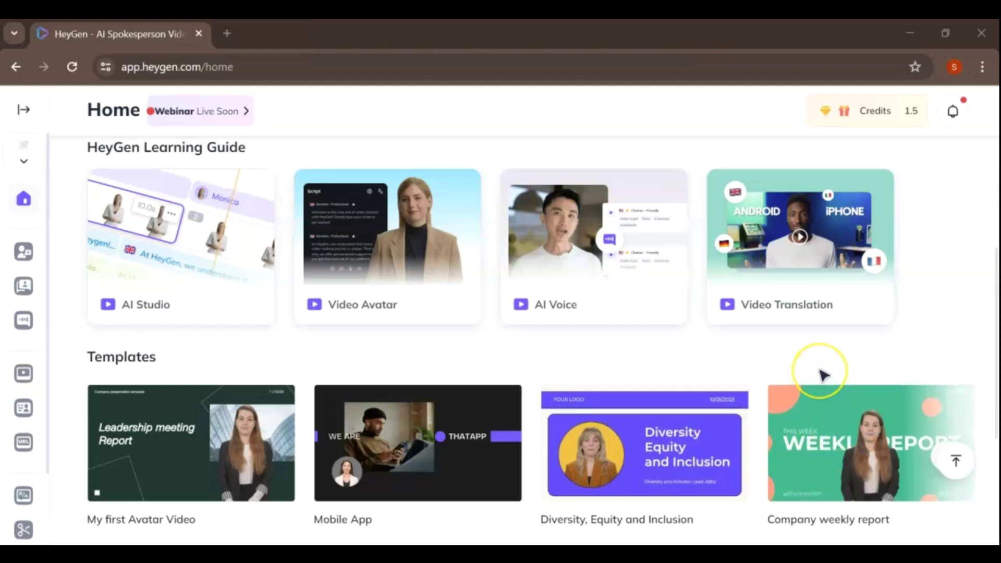
# Page the HeyGen home Templates carousel forward to its end, then back to Promo Video.
pyautogui.scroll(-1, 983, 433)
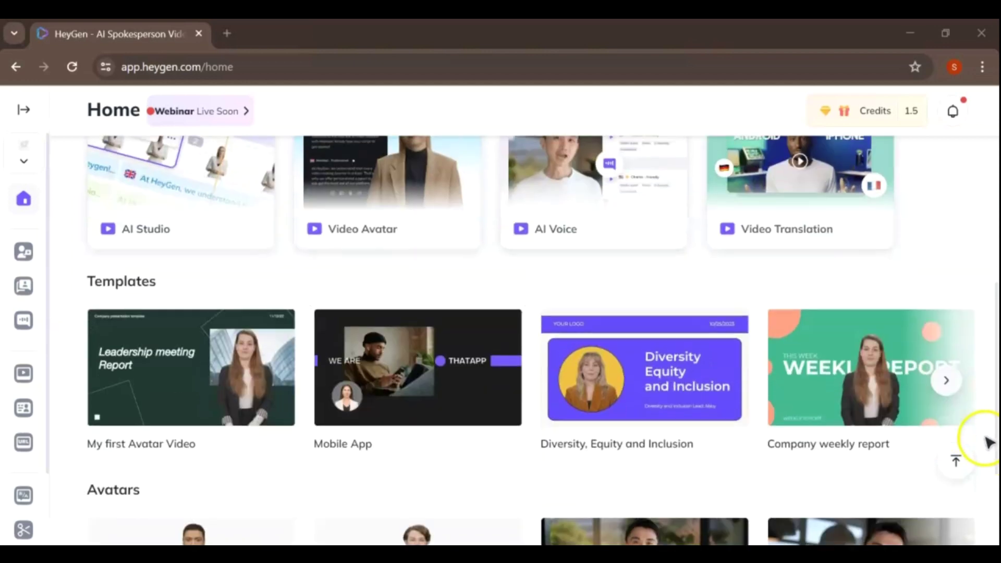
pyautogui.scroll(-2, 988, 440)
pyautogui.scroll(-1, 989, 442)
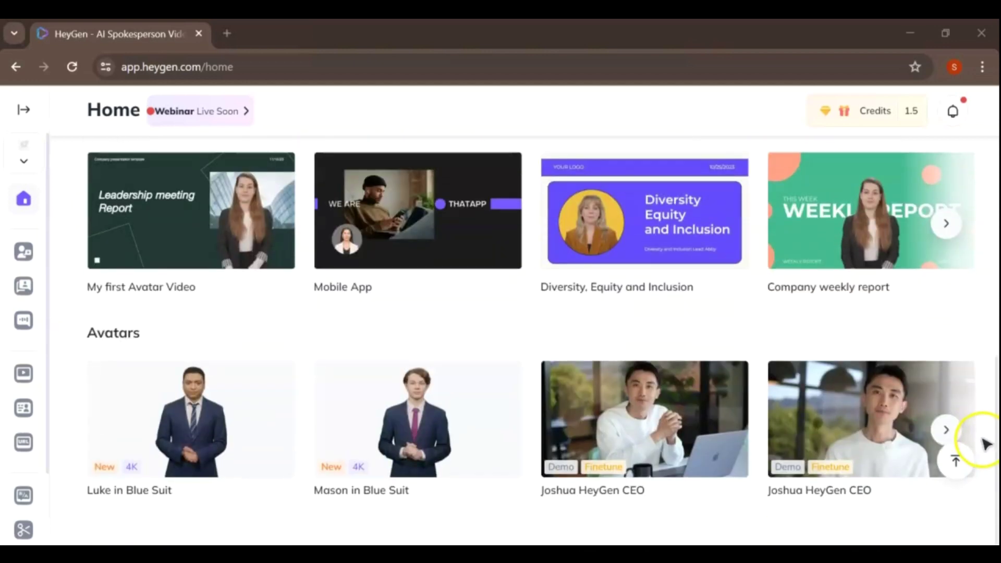
pyautogui.click(946, 223)
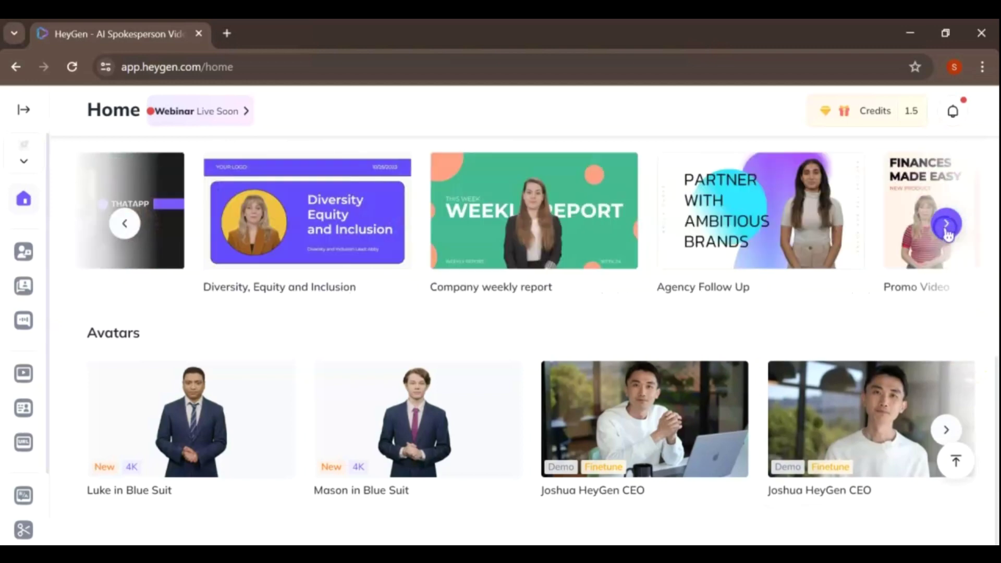
pyautogui.click(946, 230)
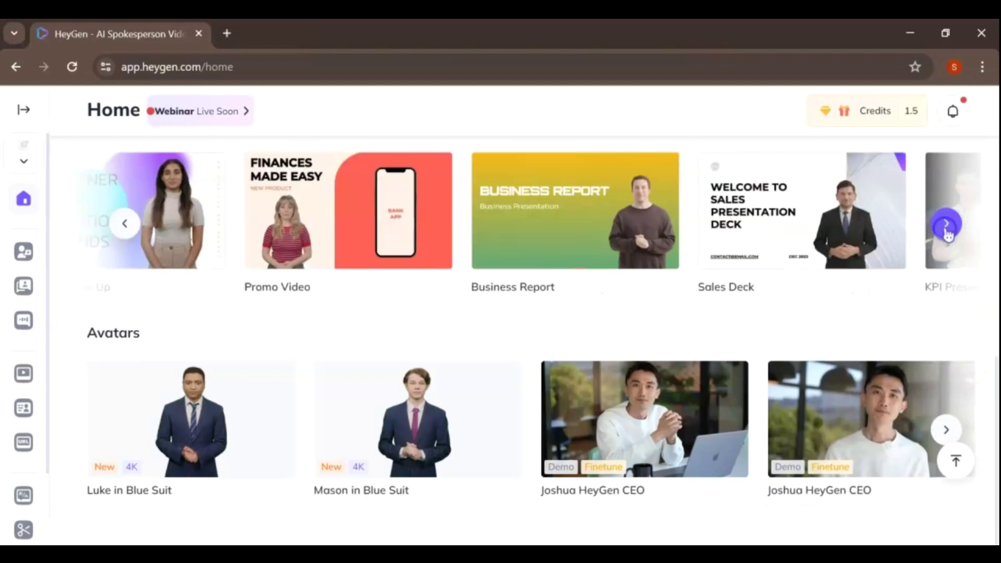
pyautogui.click(946, 230)
pyautogui.moveTo(862, 211)
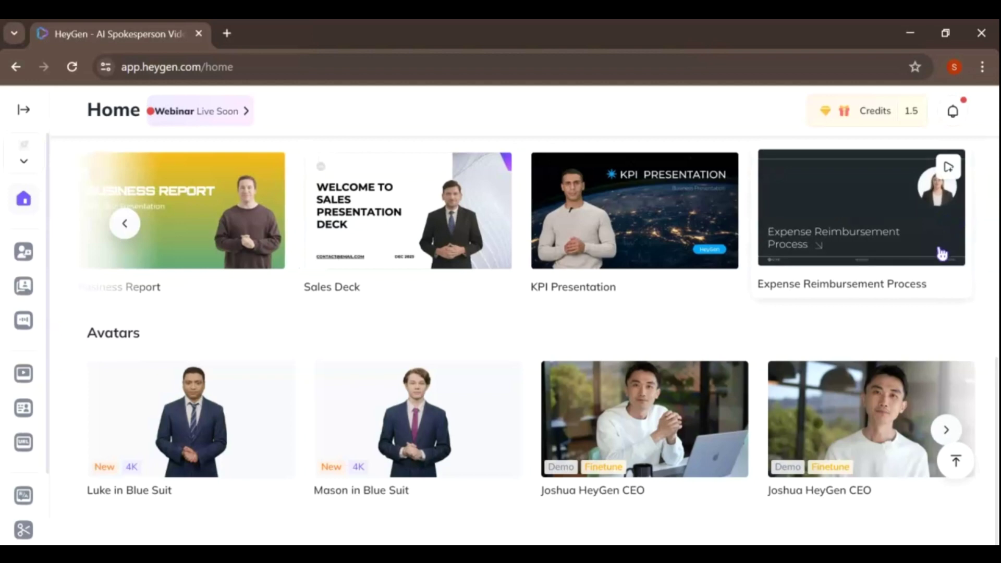
pyautogui.click(124, 223)
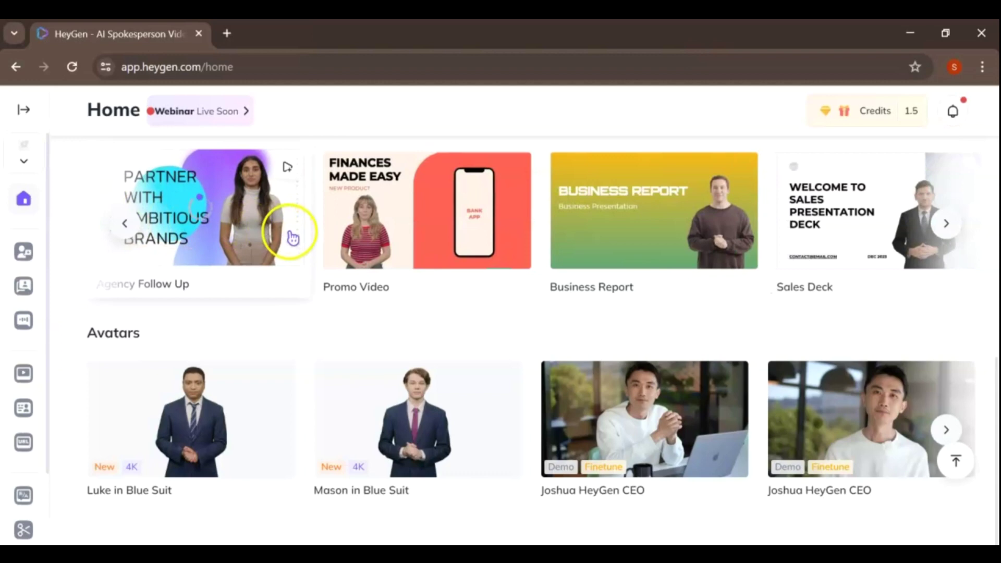
# Open and play the Promo Video template preview.
pyautogui.click(404, 234)
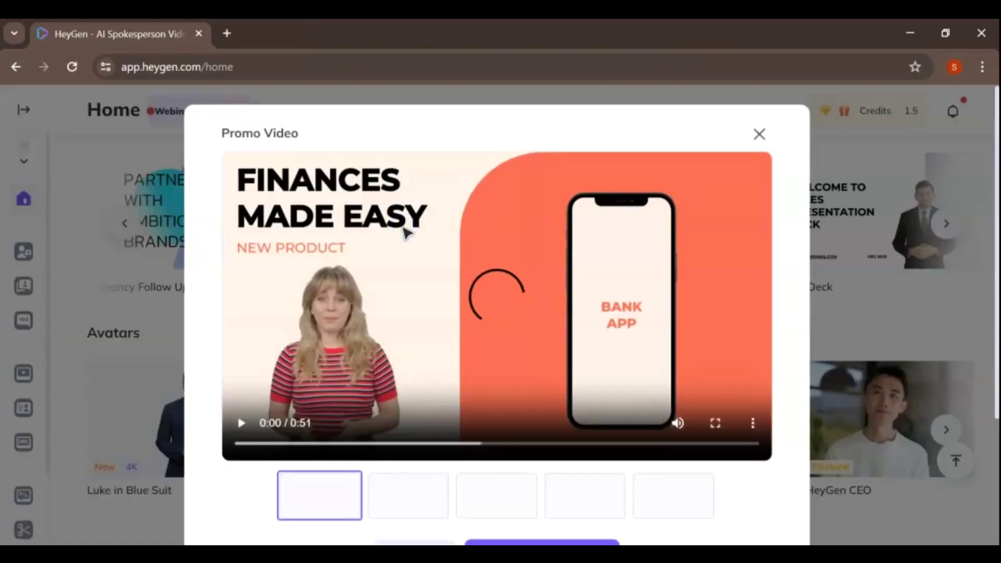
pyautogui.click(509, 332)
pyautogui.scroll(-2, 521, 335)
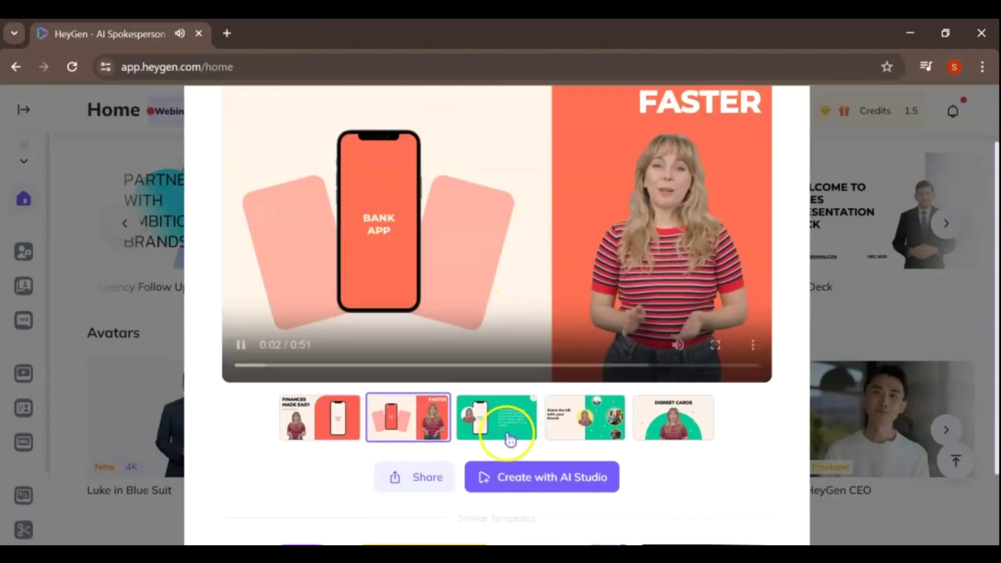
pyautogui.scroll(-2, 524, 490)
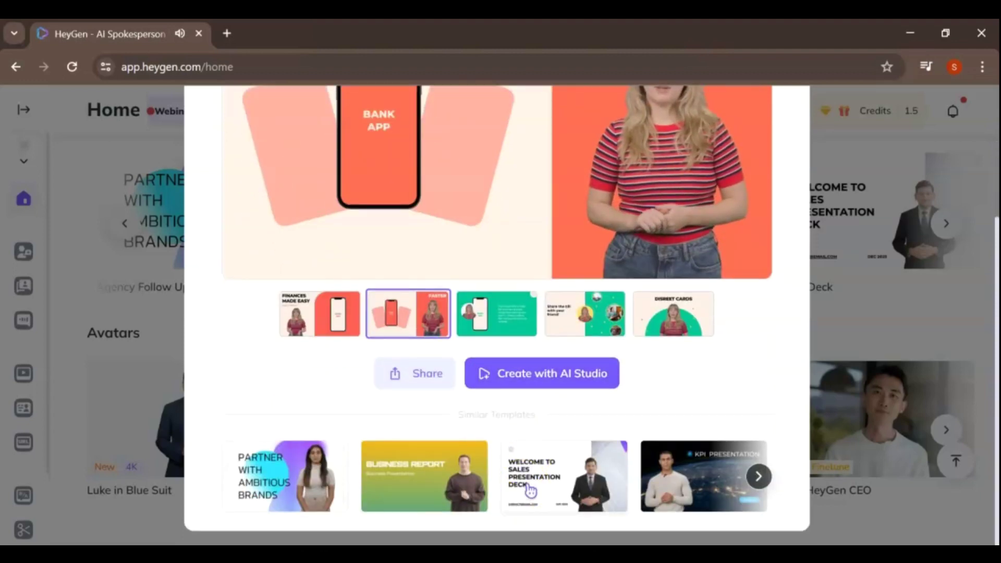
# Browse the Similar Templates row and preview the furniture chair template.
pyautogui.click(758, 476)
pyautogui.click(758, 476)
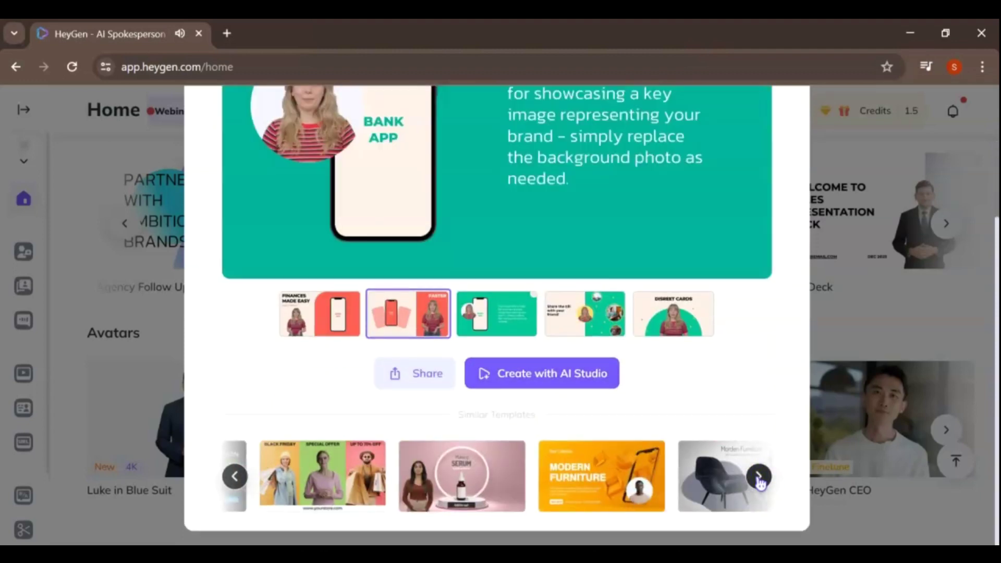
pyautogui.click(758, 476)
pyautogui.click(759, 476)
pyautogui.click(542, 477)
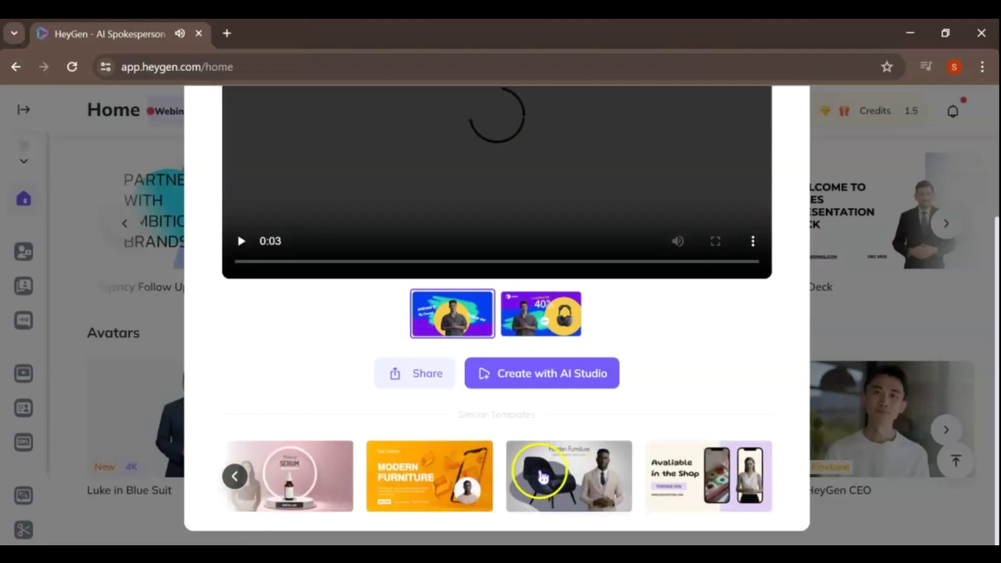
pyautogui.scroll(2, 338, 448)
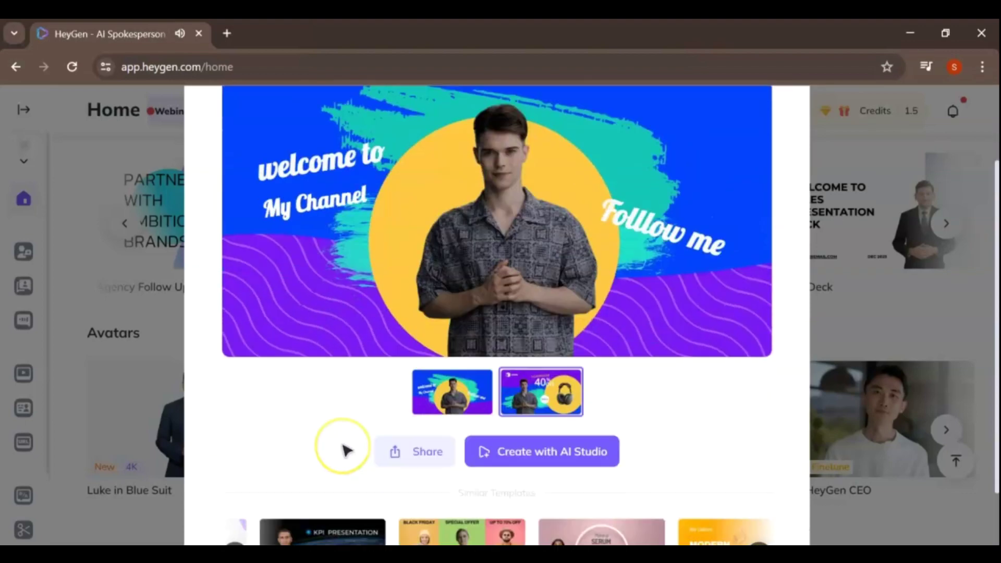
pyautogui.scroll(-2, 347, 450)
# Return to the Finances Made Easy template and create a video from it in AI Studio.
pyautogui.click(236, 475)
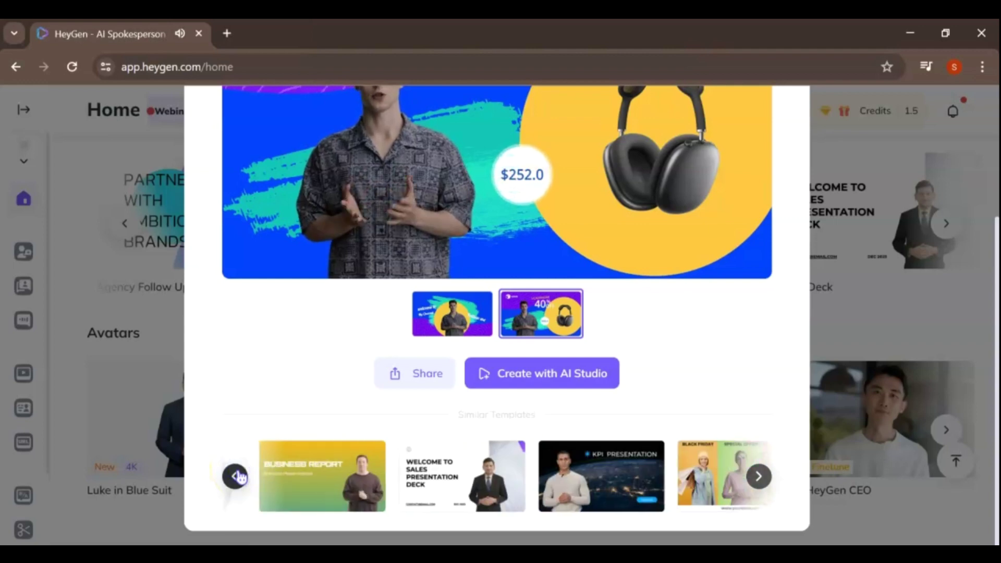
pyautogui.click(281, 476)
pyautogui.scroll(-3, 646, 313)
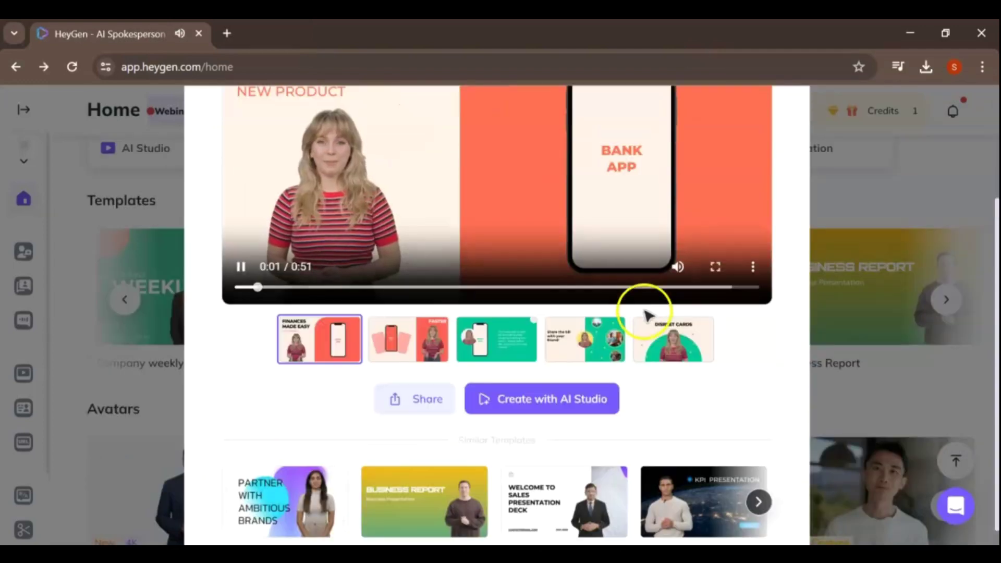
pyautogui.click(546, 399)
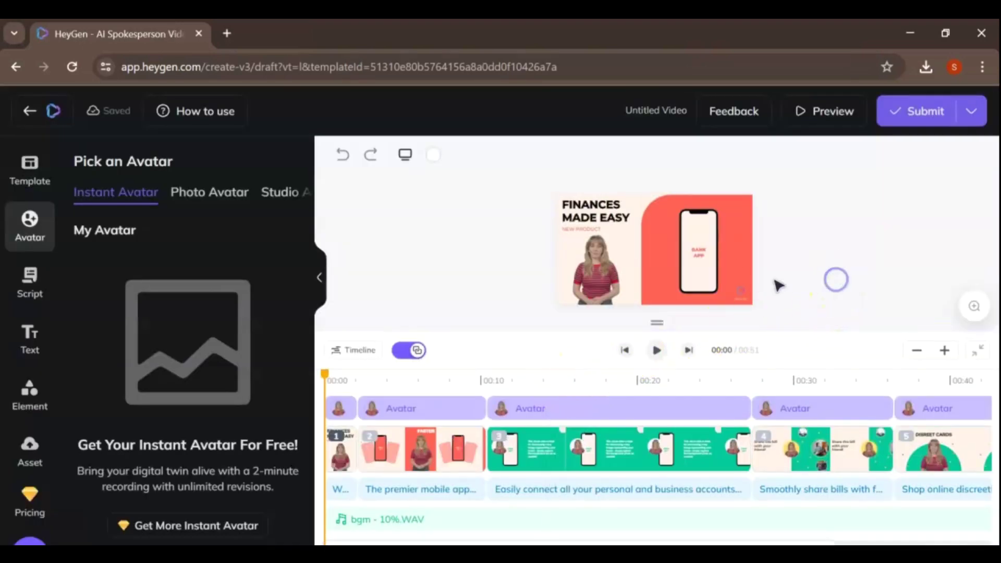
# Place the uploaded face-swapped portrait onto the opening scene over the presenter.
pyautogui.click(598, 285)
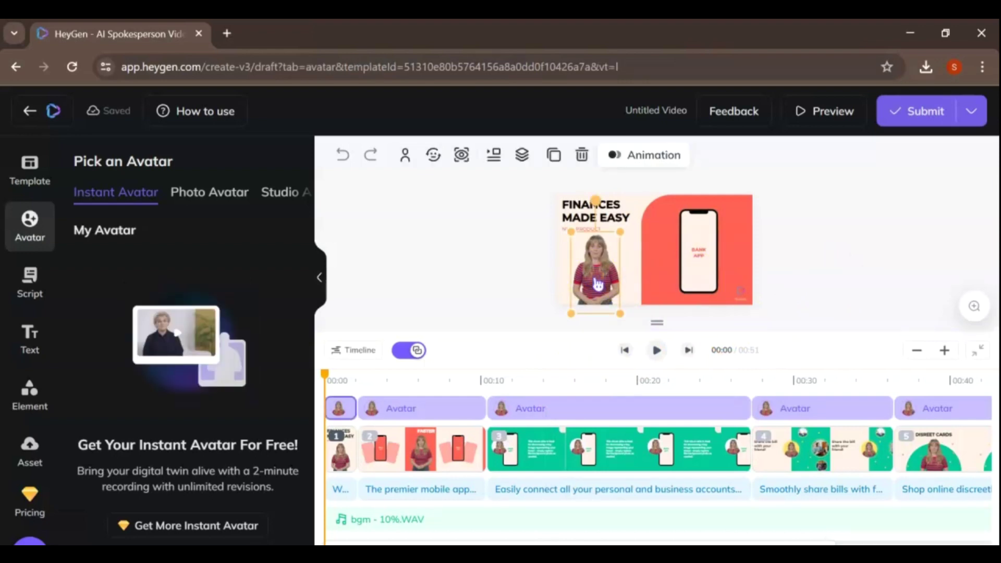
pyautogui.click(34, 461)
pyautogui.moveTo(120, 485)
pyautogui.mouseDown()
pyautogui.moveTo(512, 360)
pyautogui.moveTo(621, 276)
pyautogui.mouseUp()
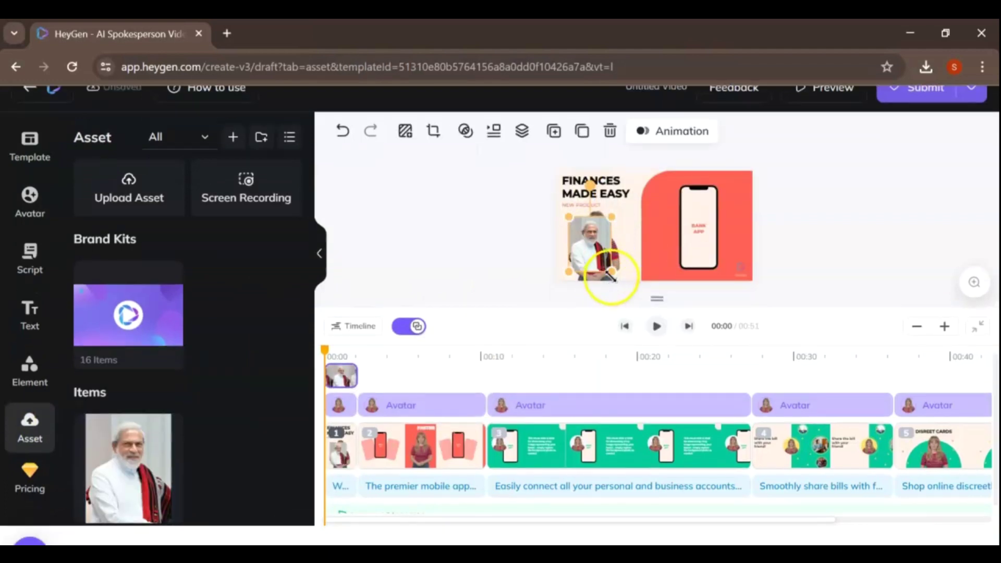
# Enlarge the portrait by dragging its bottom-right and top-left corners outward, then deselect.
pyautogui.click(622, 266)
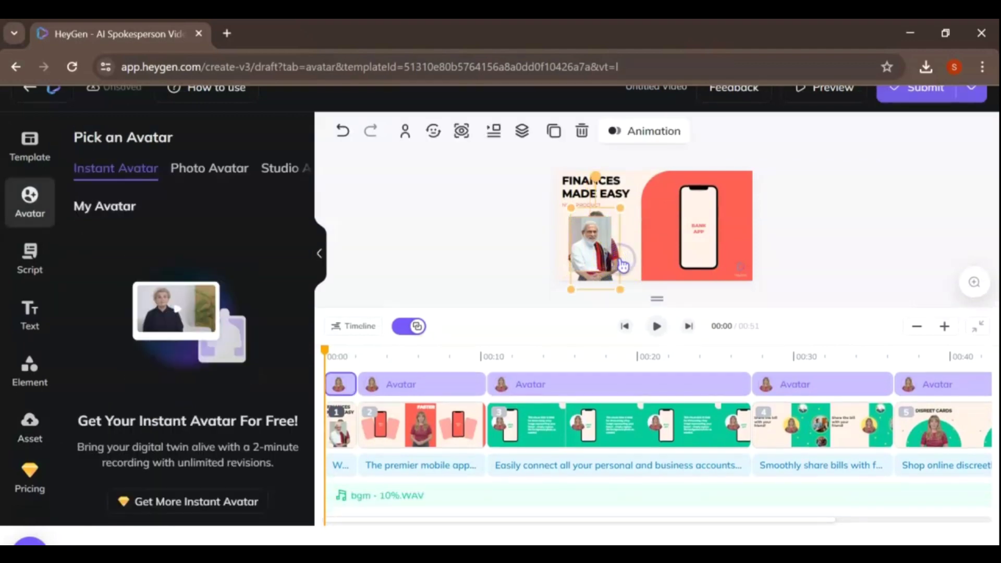
pyautogui.click(620, 266)
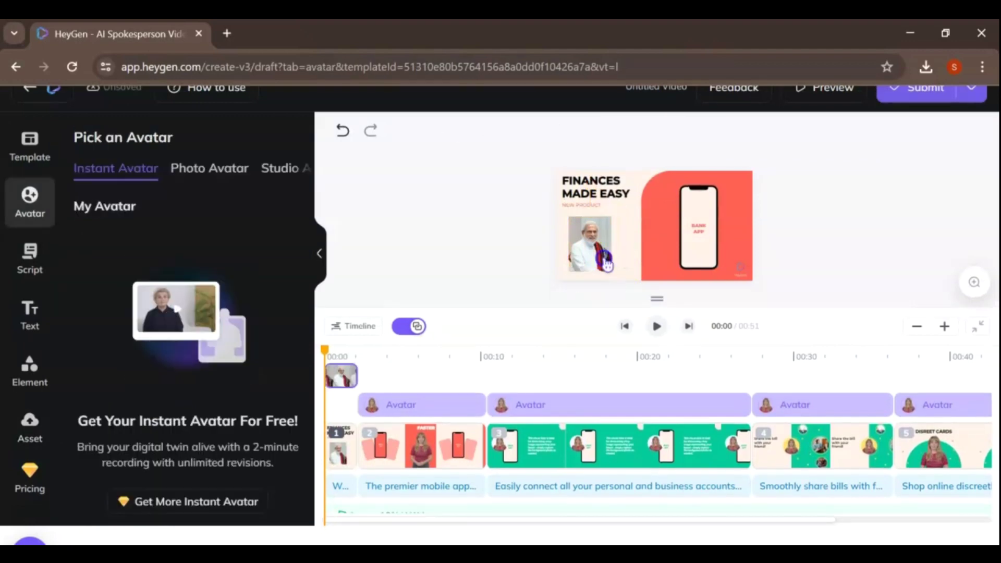
pyautogui.moveTo(608, 269); pyautogui.dragTo(619, 280)
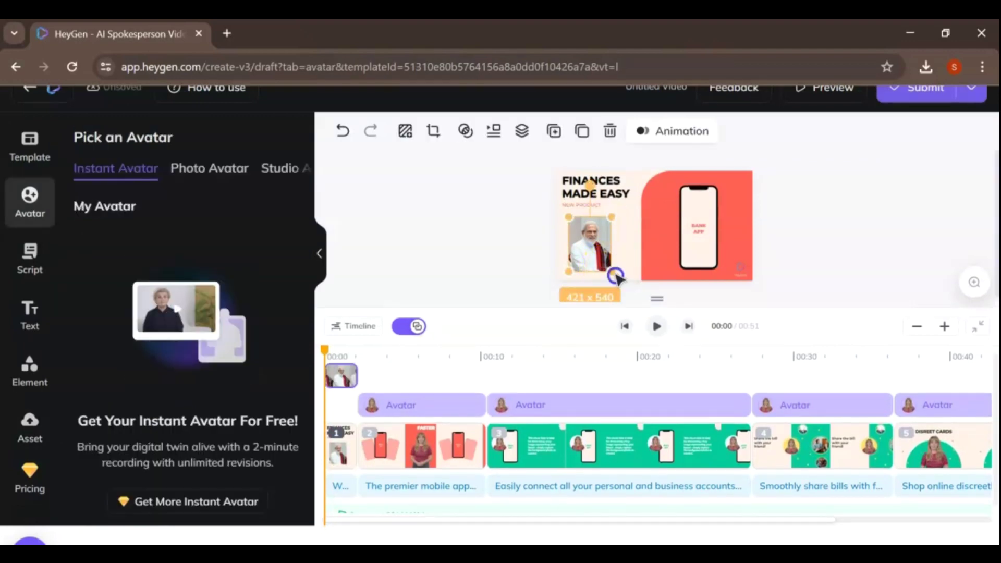
pyautogui.moveTo(567, 216); pyautogui.dragTo(560, 214)
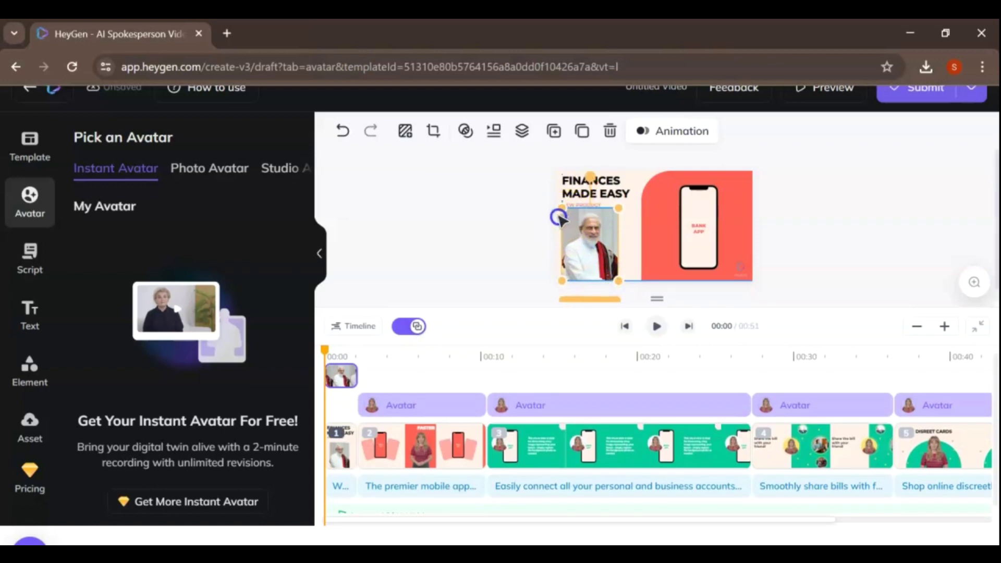
pyautogui.click(812, 224)
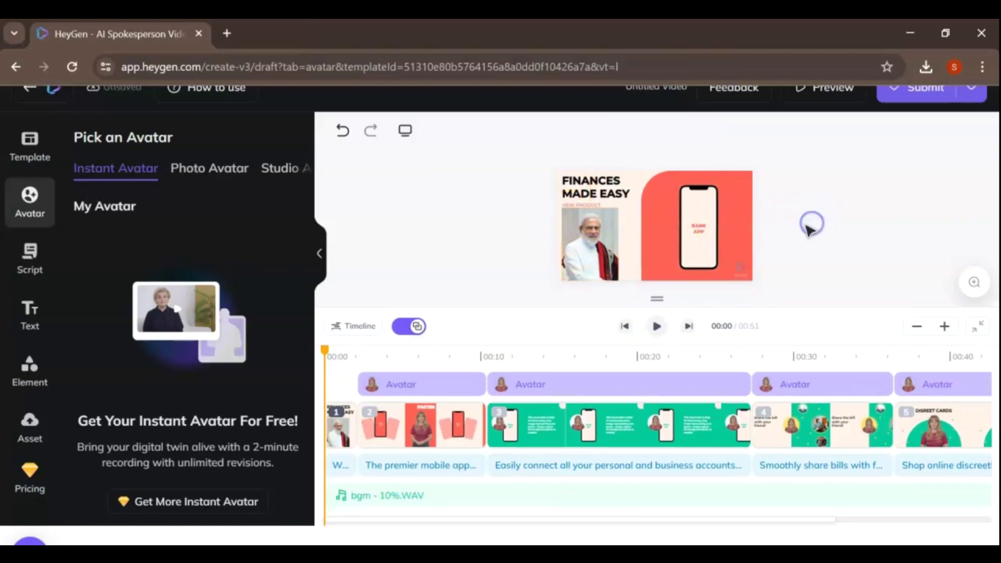
# Delete the three scenes after scene 2 and play the remaining ten-second video.
pyautogui.click(559, 425)
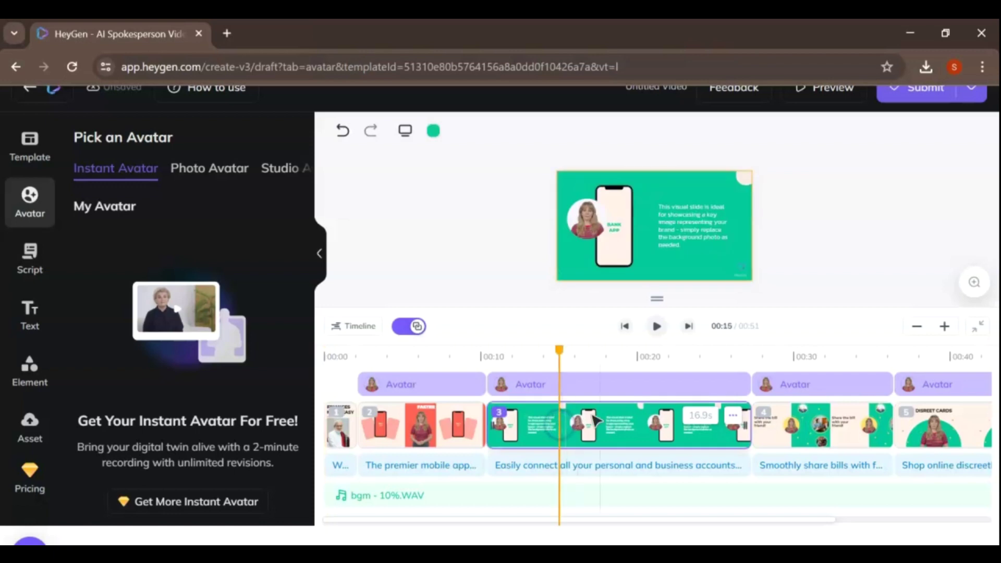
pyautogui.click(729, 420)
pyautogui.click(756, 382)
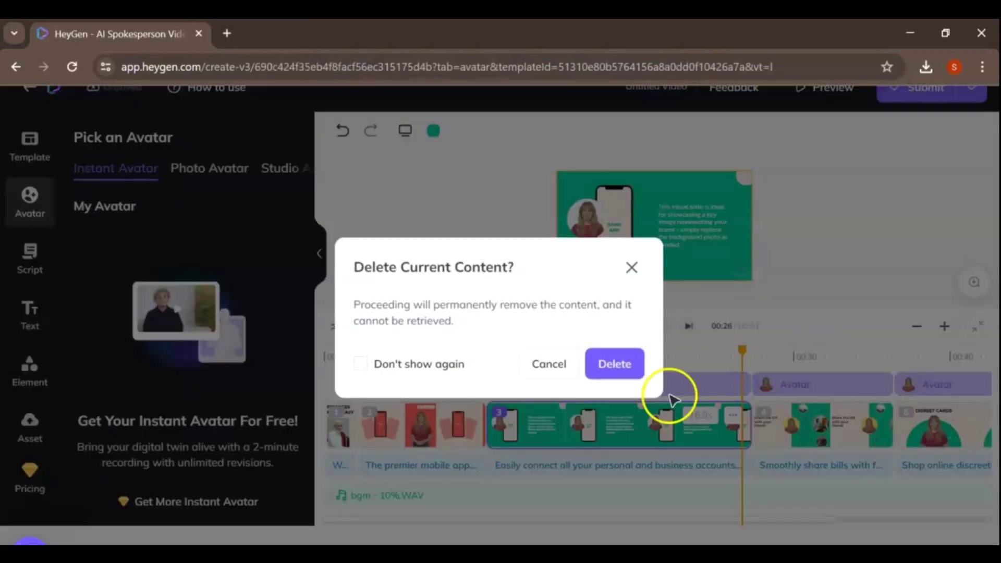
pyautogui.click(615, 361)
pyautogui.click(611, 415)
pyautogui.click(638, 377)
pyautogui.click(614, 362)
pyautogui.click(706, 415)
pyautogui.click(734, 378)
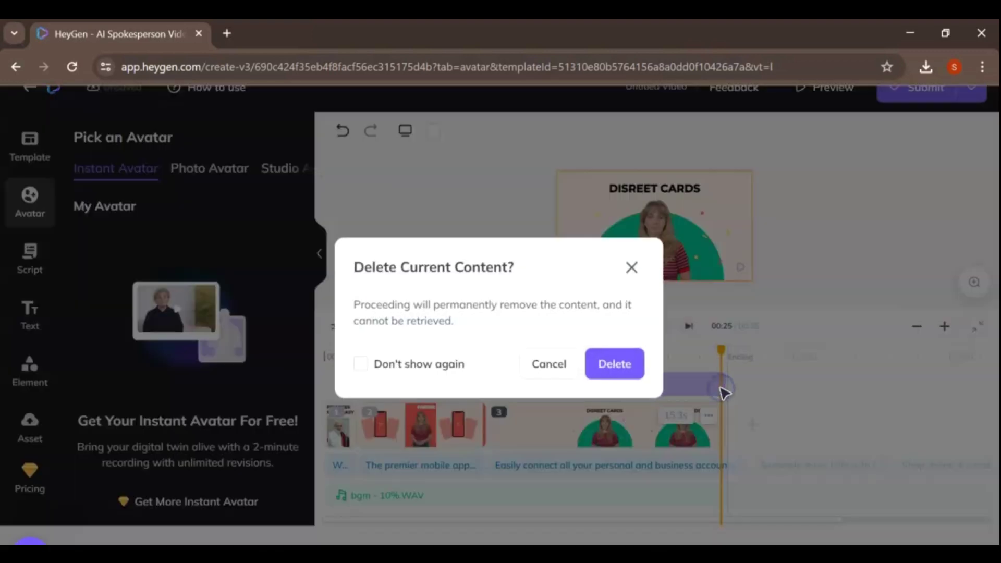
pyautogui.click(615, 362)
pyautogui.click(705, 236)
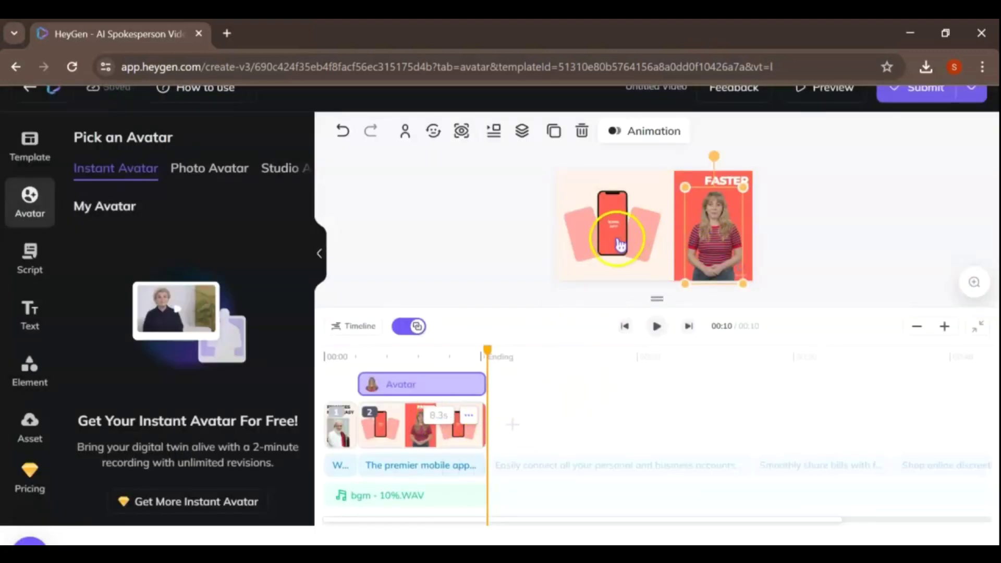
pyautogui.click(656, 326)
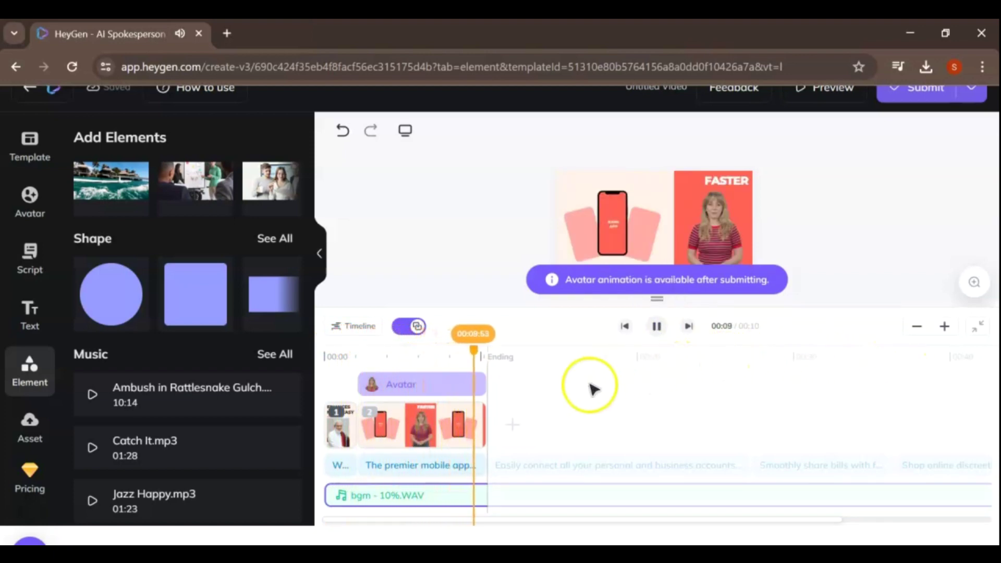
# Show the Script panel and select all of the first scene's narration text.
pyautogui.click(412, 469)
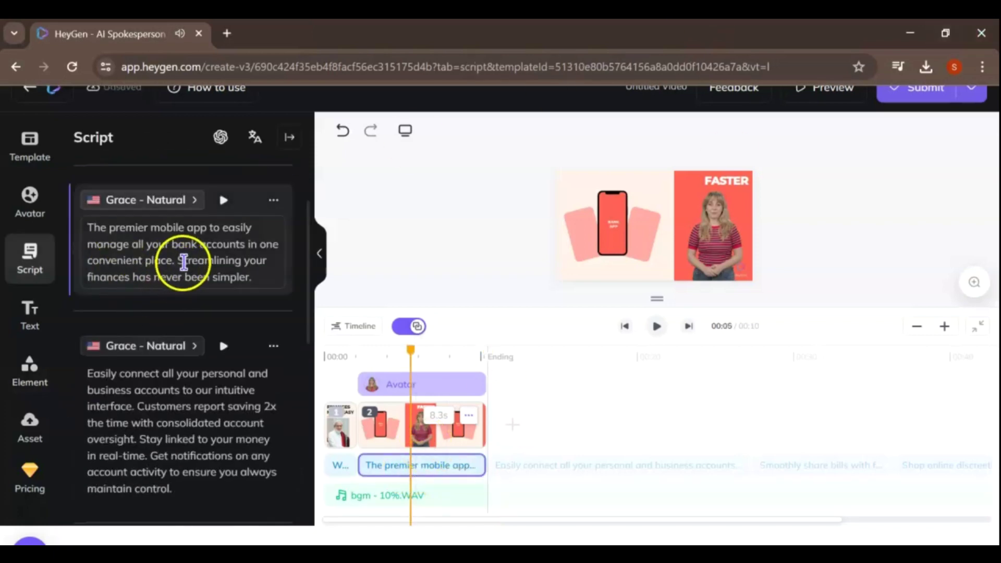
pyautogui.click(195, 262)
pyautogui.click(252, 282)
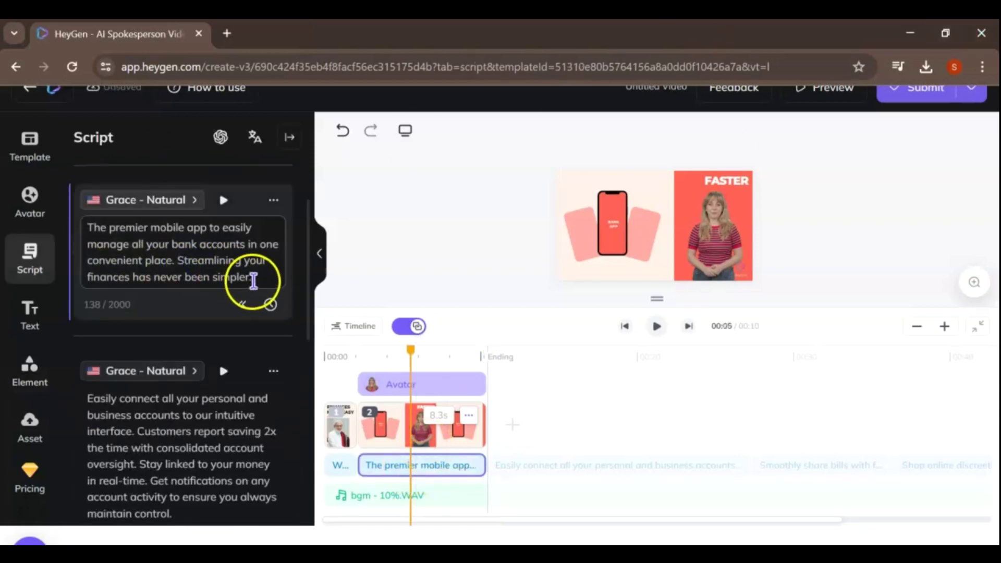
pyautogui.moveTo(254, 279); pyautogui.dragTo(87, 225)
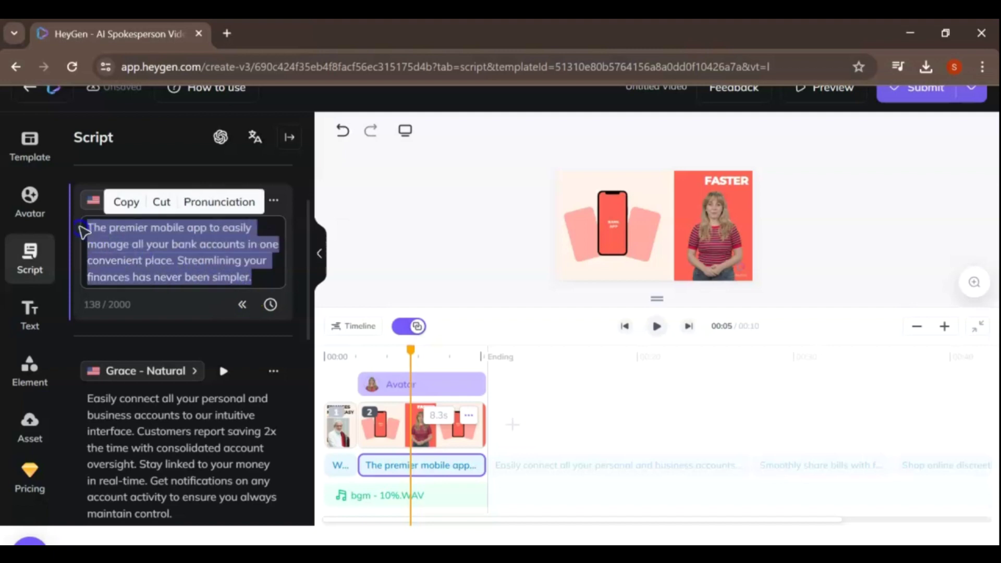
# Review the second, third and fourth scenes' narration, down to the last paragraph.
pyautogui.click(225, 448)
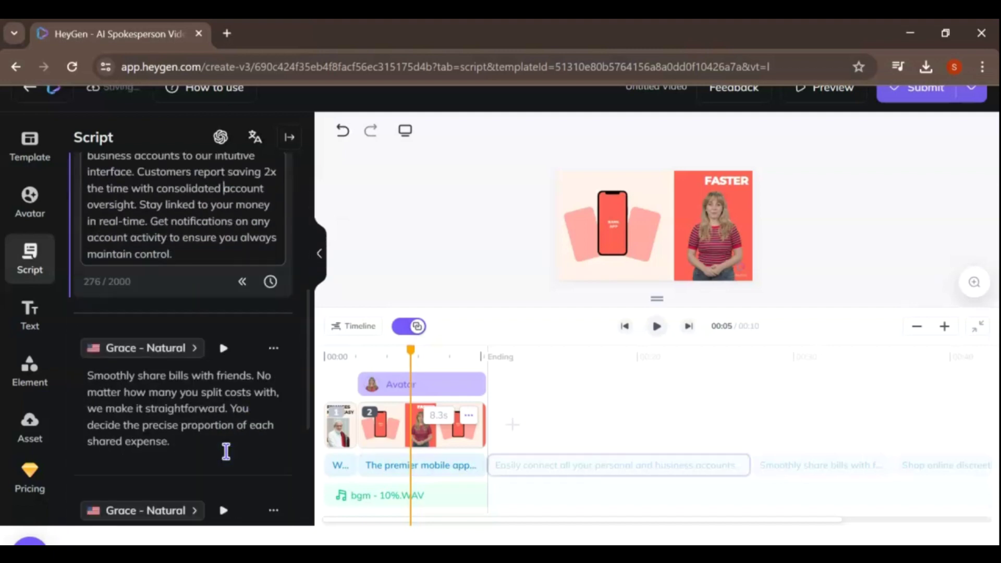
pyautogui.click(205, 365)
pyautogui.scroll(-5, 199, 365)
pyautogui.click(201, 391)
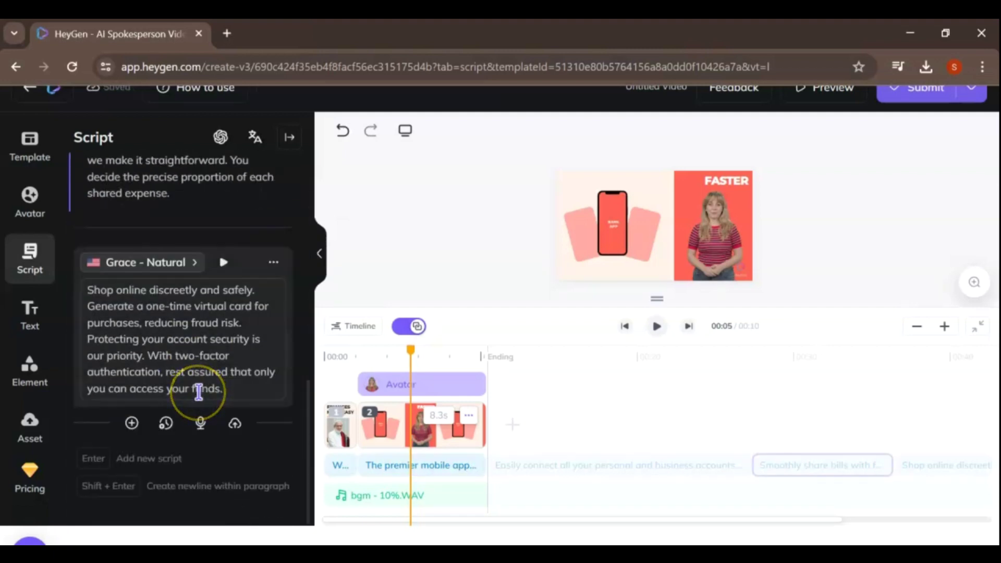
# Preview Melissa - Excited, Jane and Emily - Natural voices for the opening line.
pyautogui.click(277, 343)
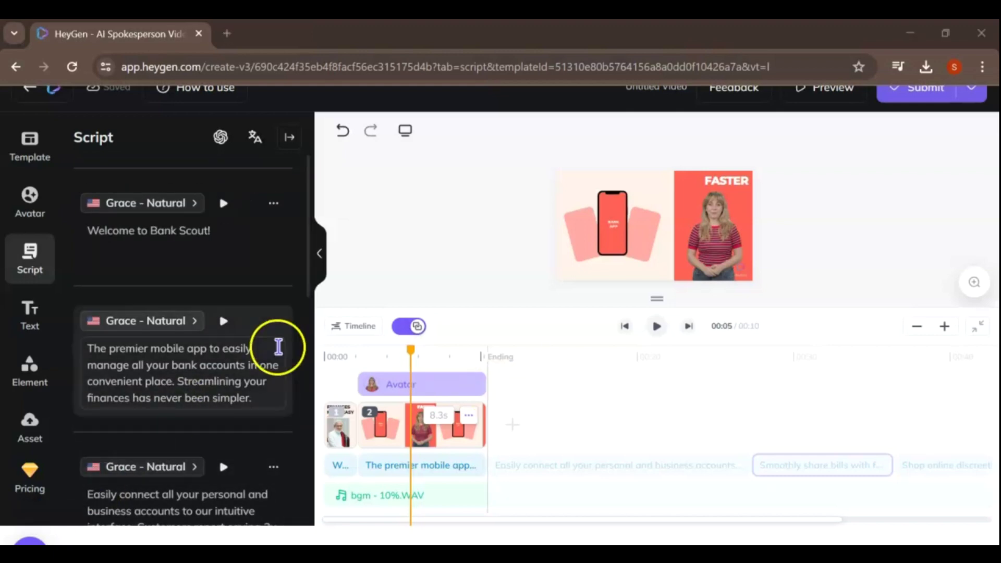
pyautogui.click(194, 211)
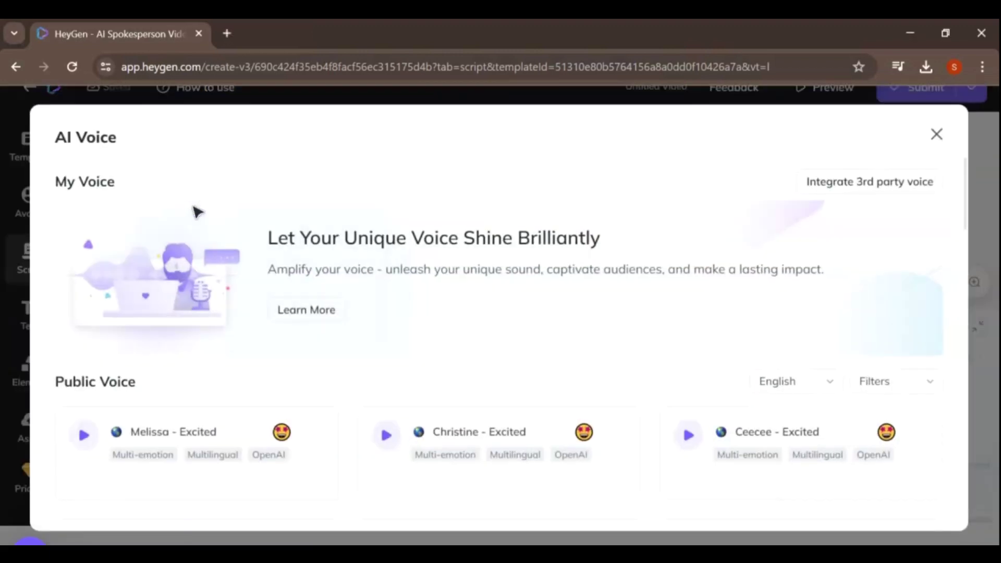
pyautogui.click(88, 280)
pyautogui.scroll(-5, 516, 341)
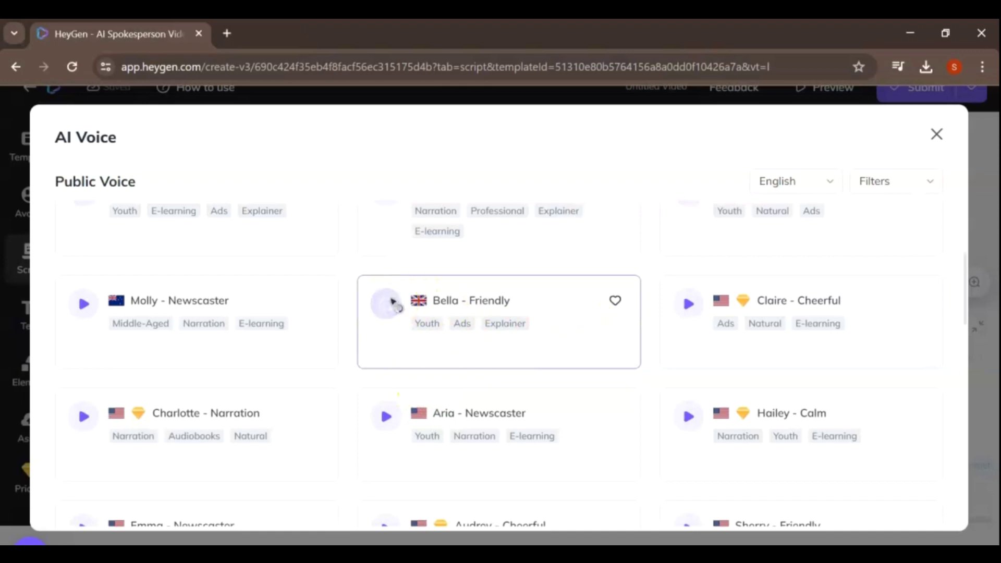
pyautogui.scroll(-5, 447, 364)
pyautogui.click(387, 289)
pyautogui.scroll(-5, 395, 306)
pyautogui.scroll(-1, 386, 365)
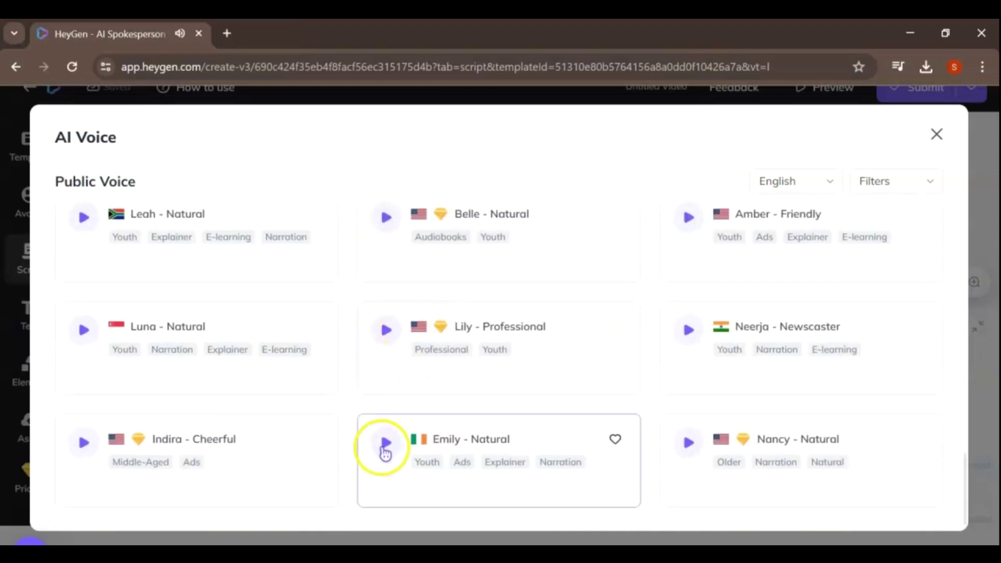
pyautogui.click(688, 333)
pyautogui.click(690, 339)
pyautogui.scroll(5, 792, 271)
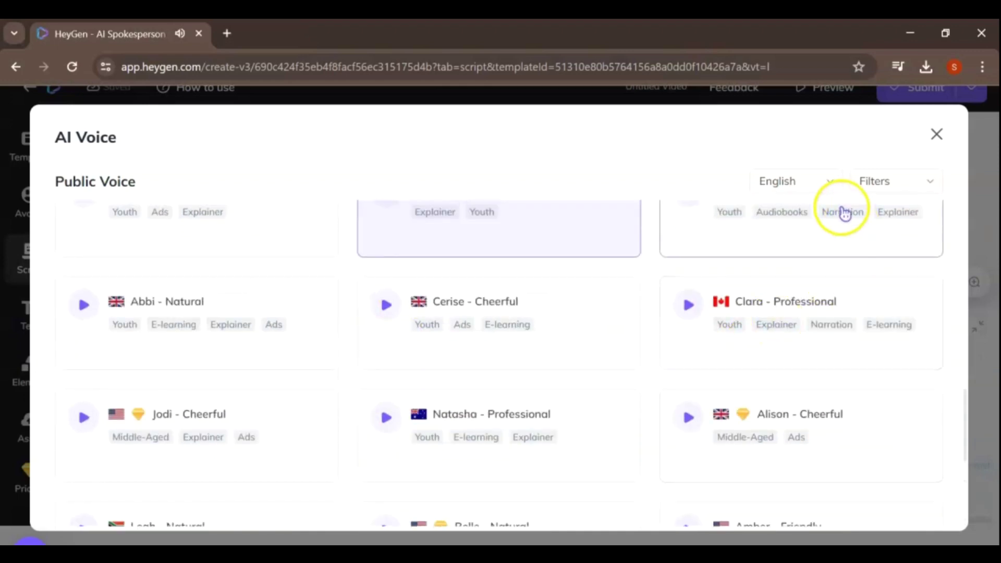
# Filter voices to Male and apply Prabhat - Natural to the opening line.
pyautogui.click(831, 183)
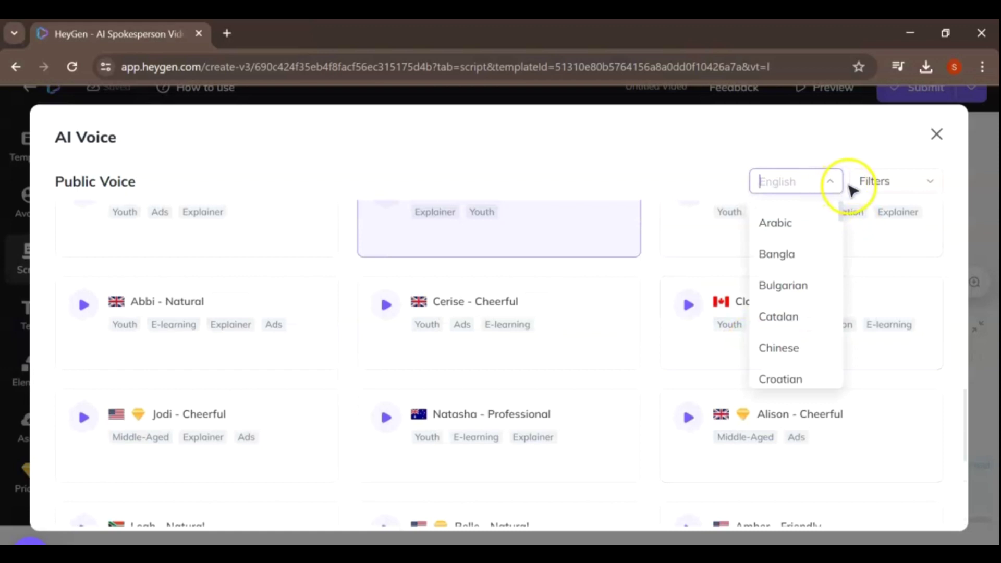
pyautogui.click(895, 182)
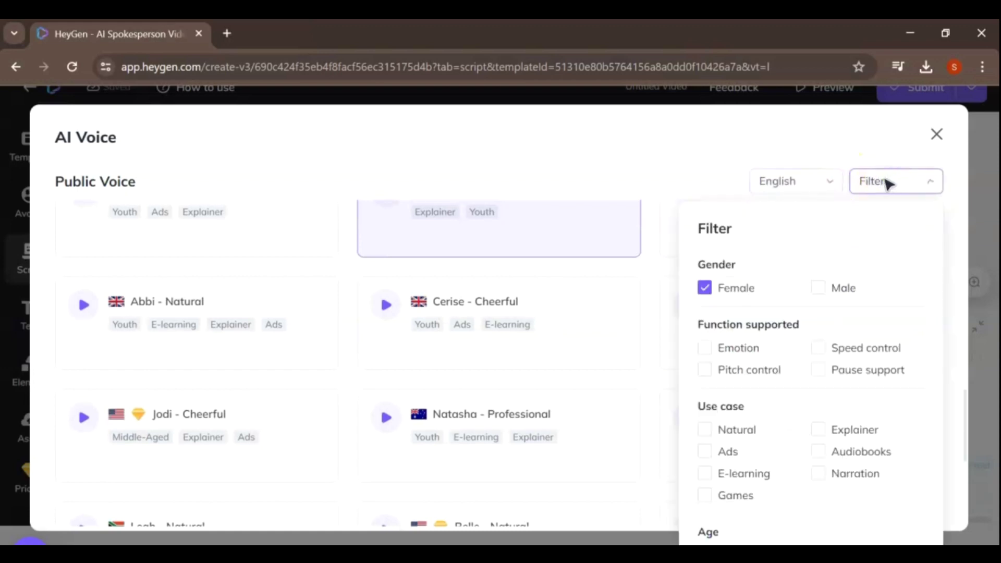
pyautogui.click(823, 287)
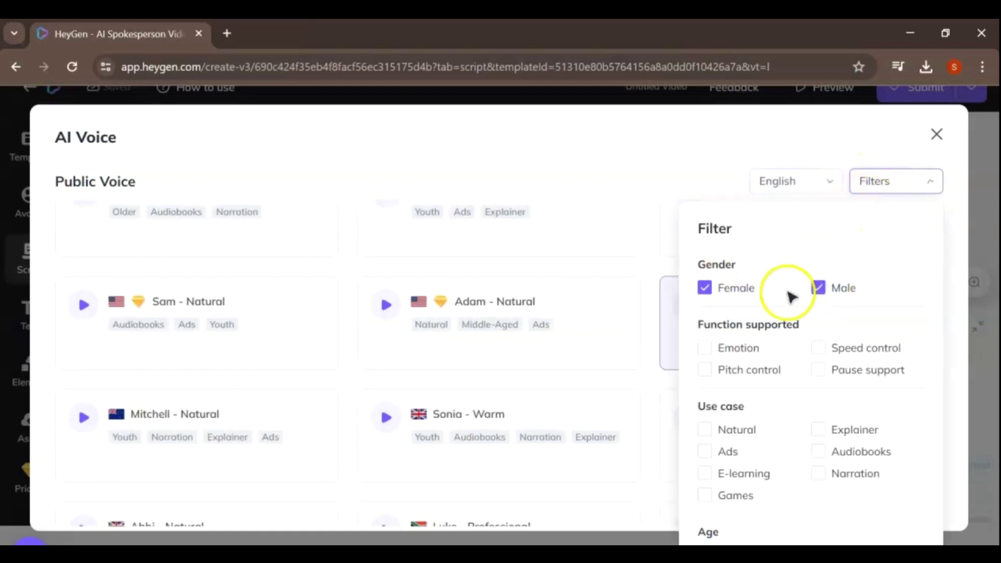
pyautogui.click(386, 306)
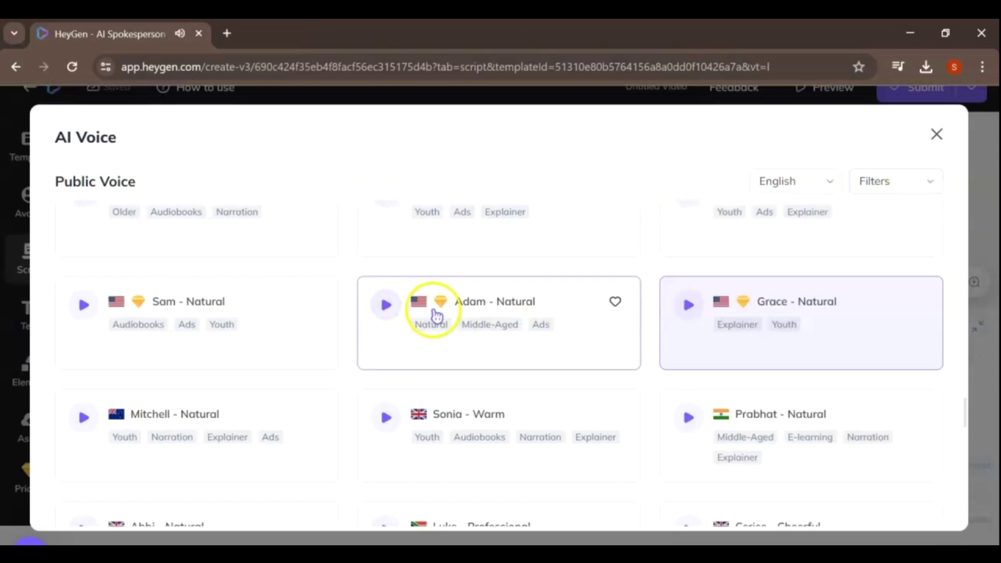
pyautogui.moveTo(688, 418)
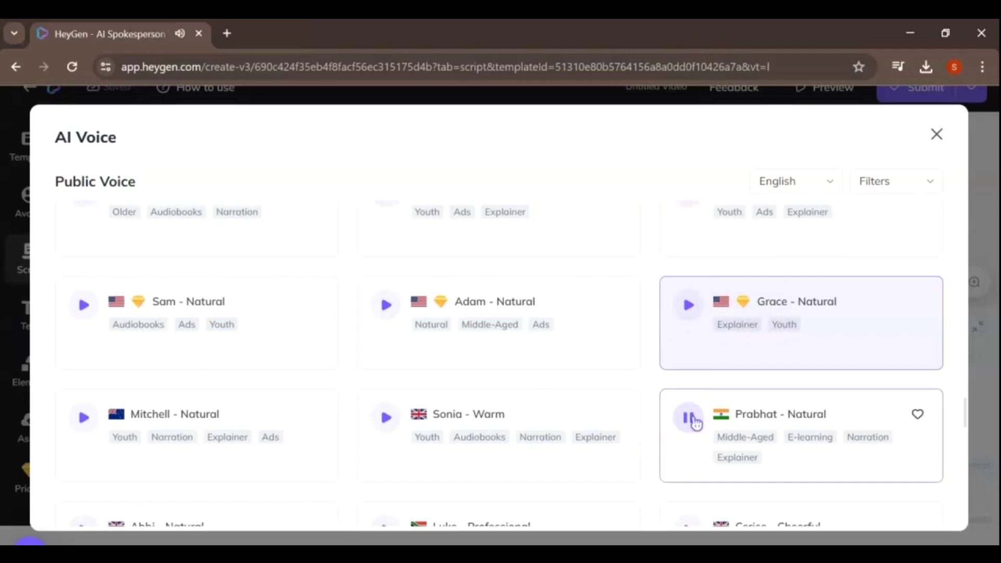
pyautogui.click(749, 420)
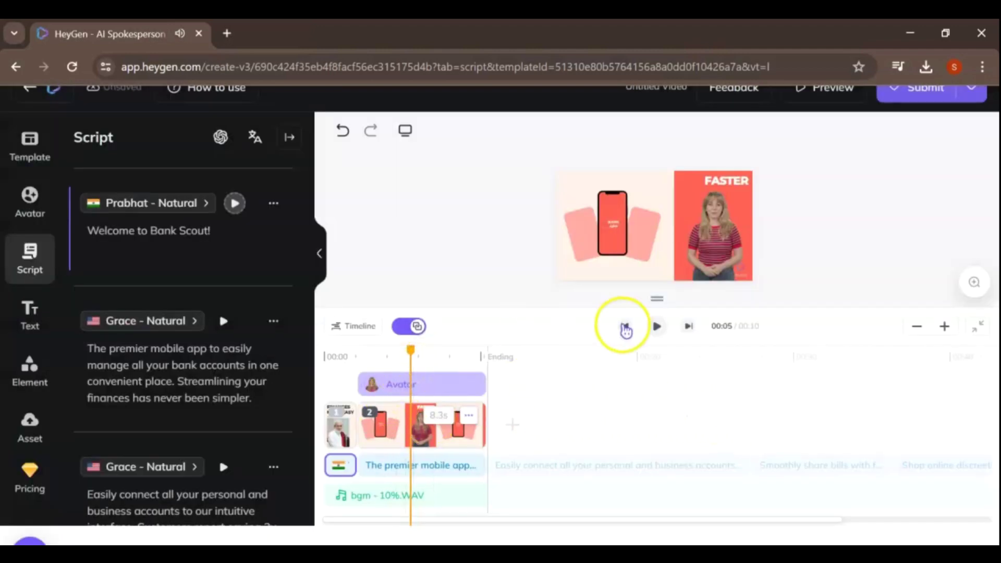
# Replay the video from 00:00 after a submit attempt, then select the Faster-scene presenter.
pyautogui.moveTo(410, 348); pyautogui.dragTo(324, 350)
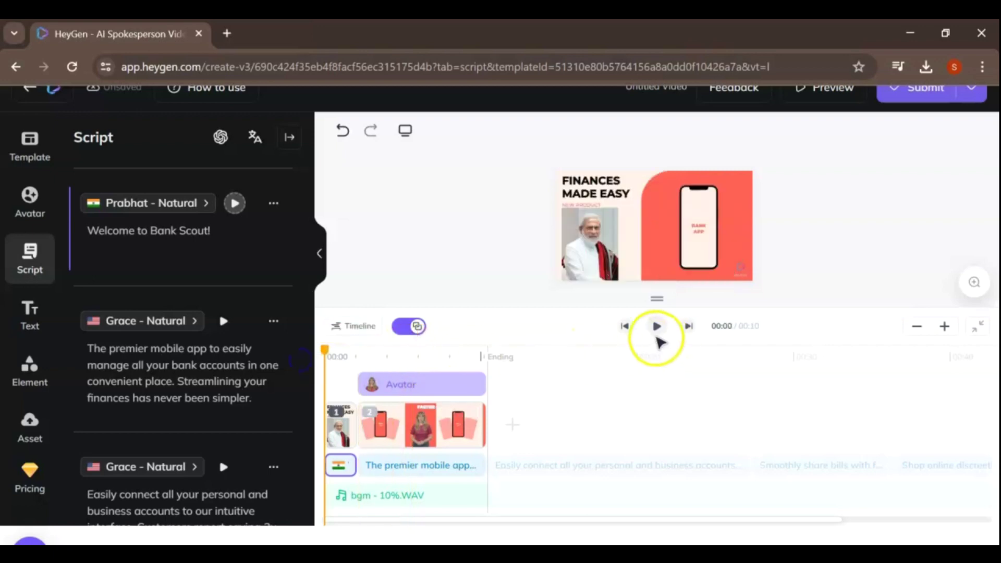
pyautogui.click(922, 99)
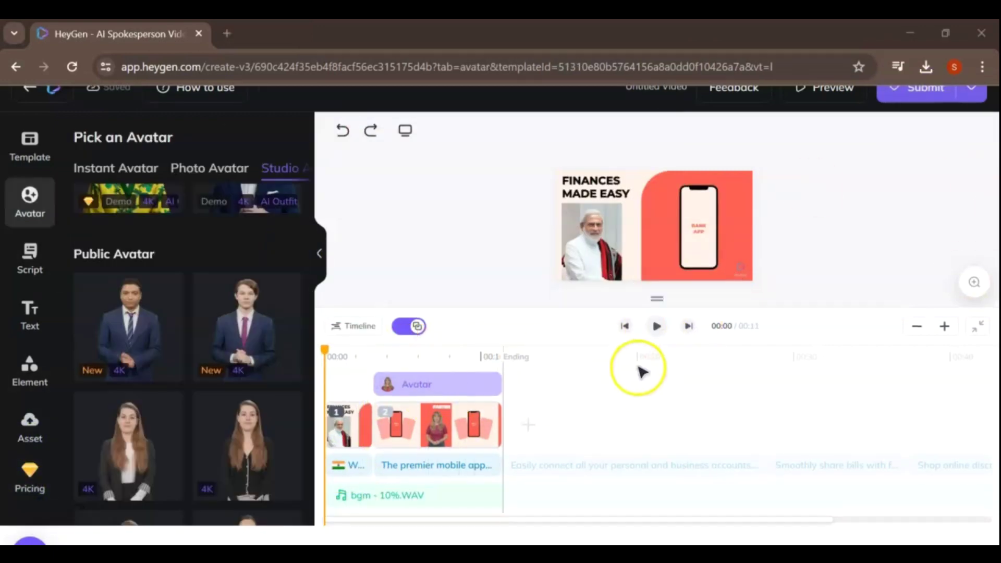
pyautogui.click(656, 327)
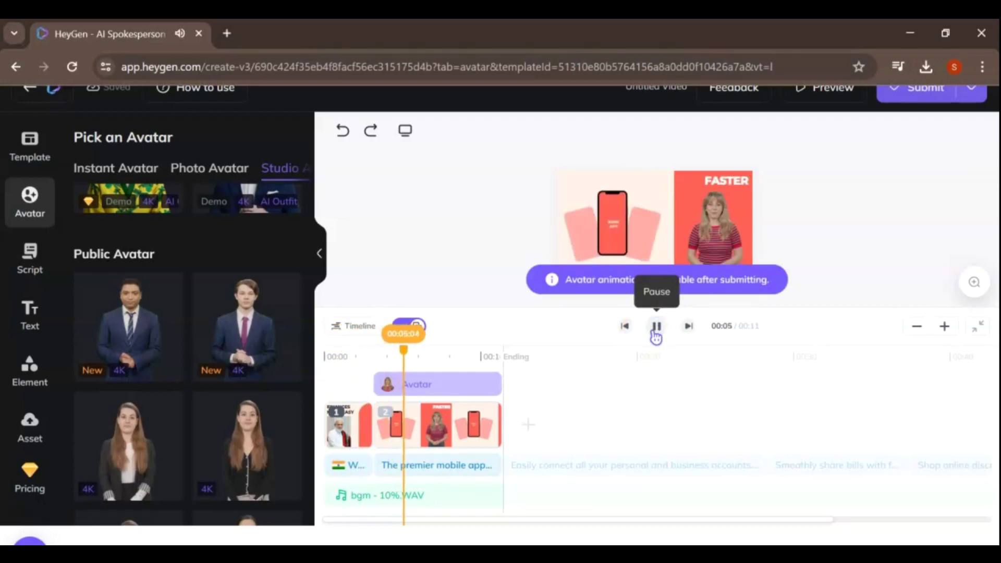
pyautogui.click(730, 225)
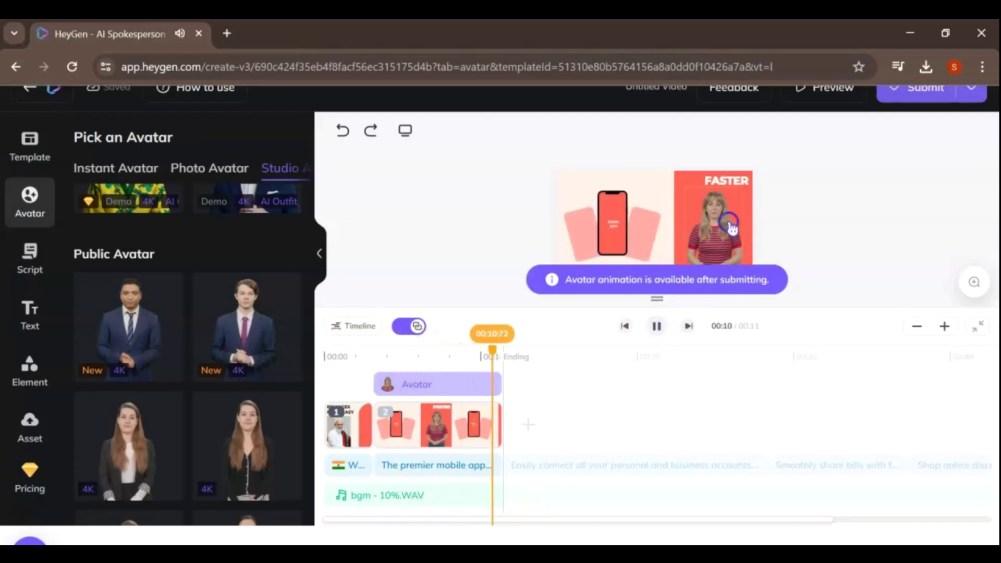
pyautogui.scroll(2, 223, 368)
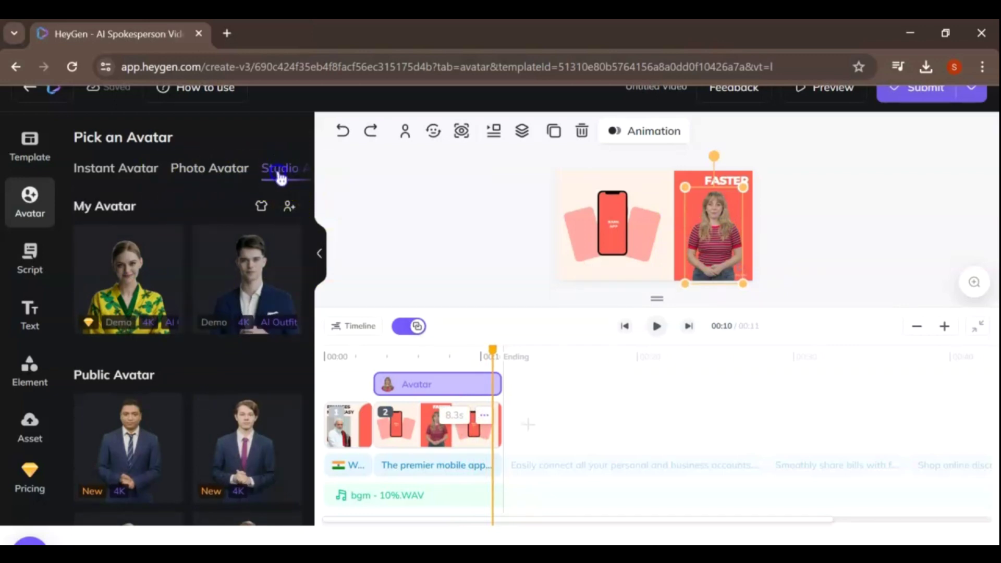
# Swap the Faster scene's woman presenter for the public Derek in Suit avatar.
pyautogui.scroll(-3, 252, 298)
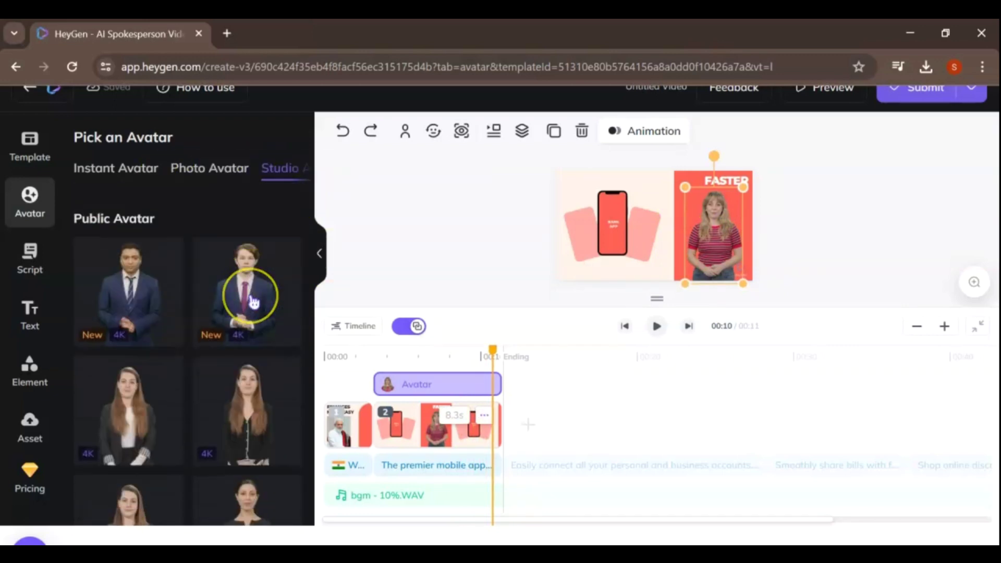
pyautogui.scroll(-3, 254, 303)
pyautogui.scroll(-2, 254, 303)
pyautogui.scroll(-2, 253, 304)
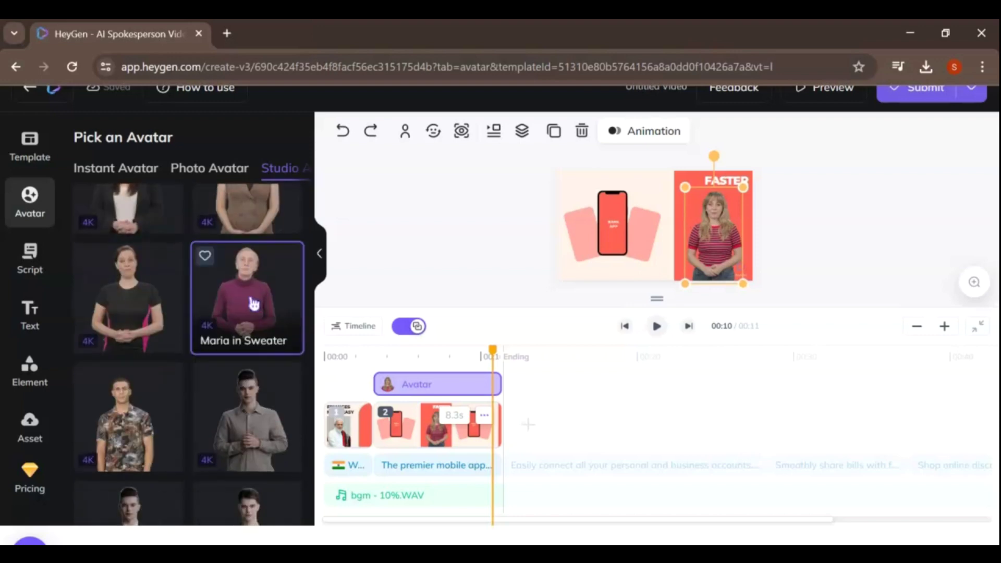
pyautogui.scroll(-2, 253, 303)
pyautogui.scroll(-2, 253, 303)
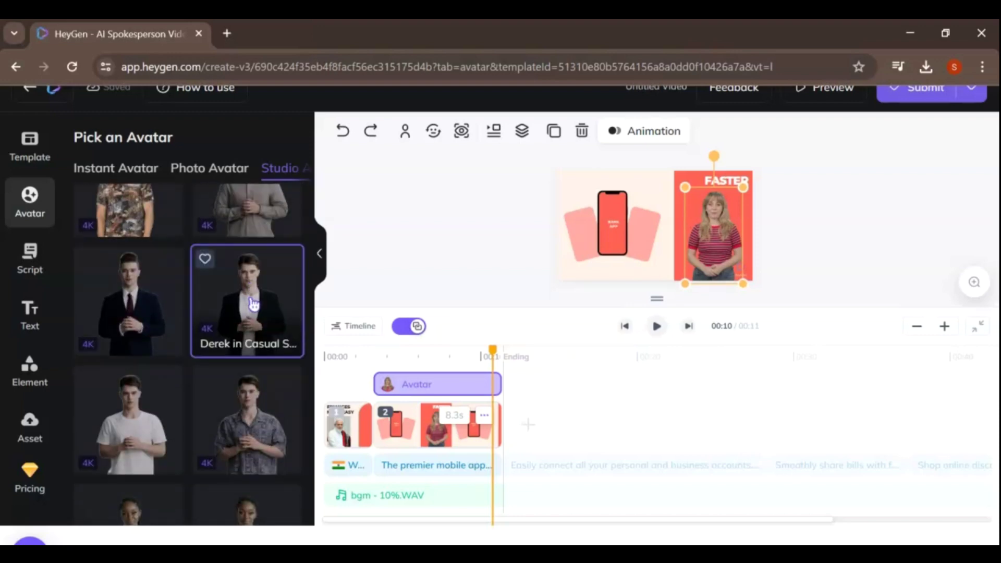
pyautogui.click(257, 425)
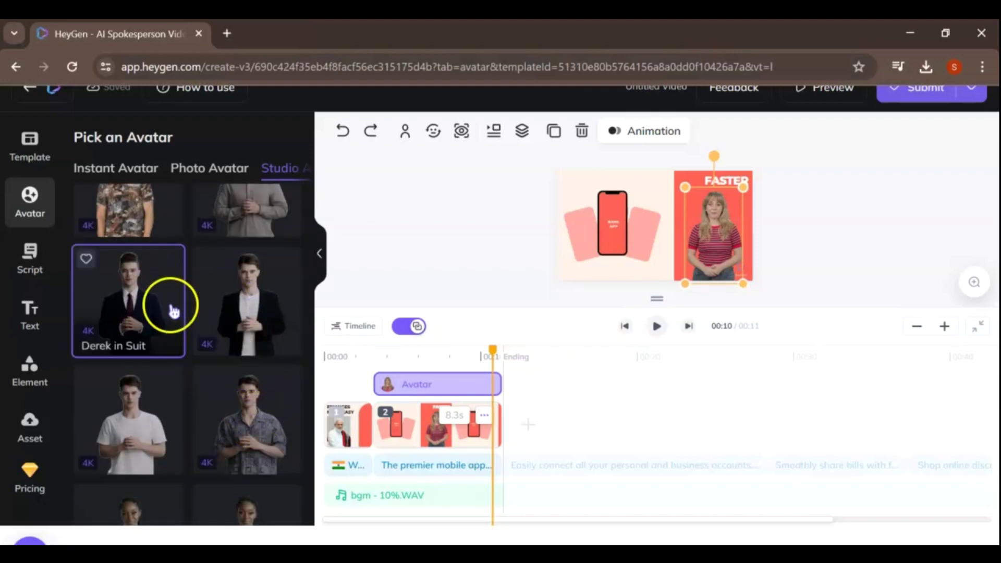
pyautogui.click(173, 311)
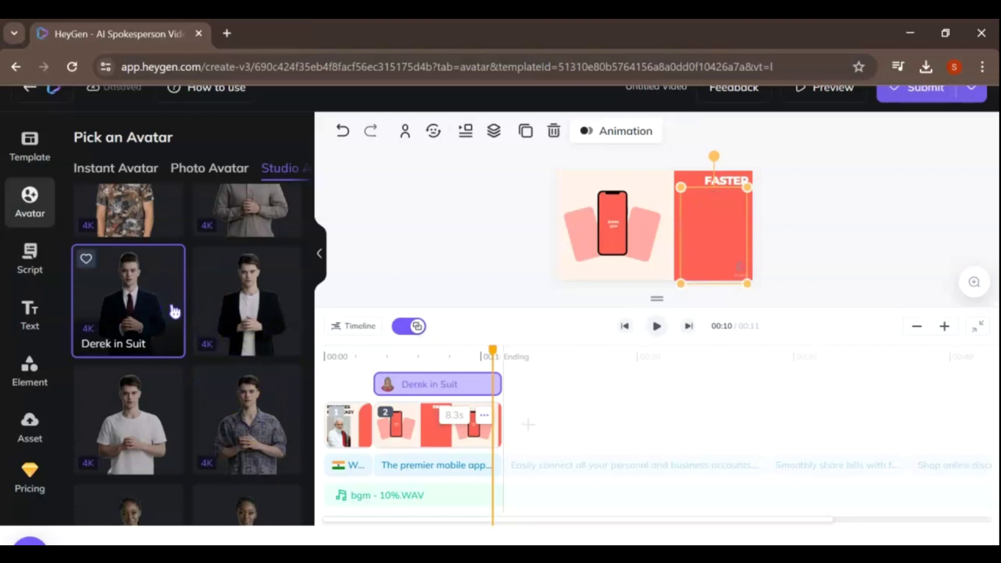
# Enlarge the Derek in Suit avatar slightly on the canvas.
pyautogui.click(792, 243)
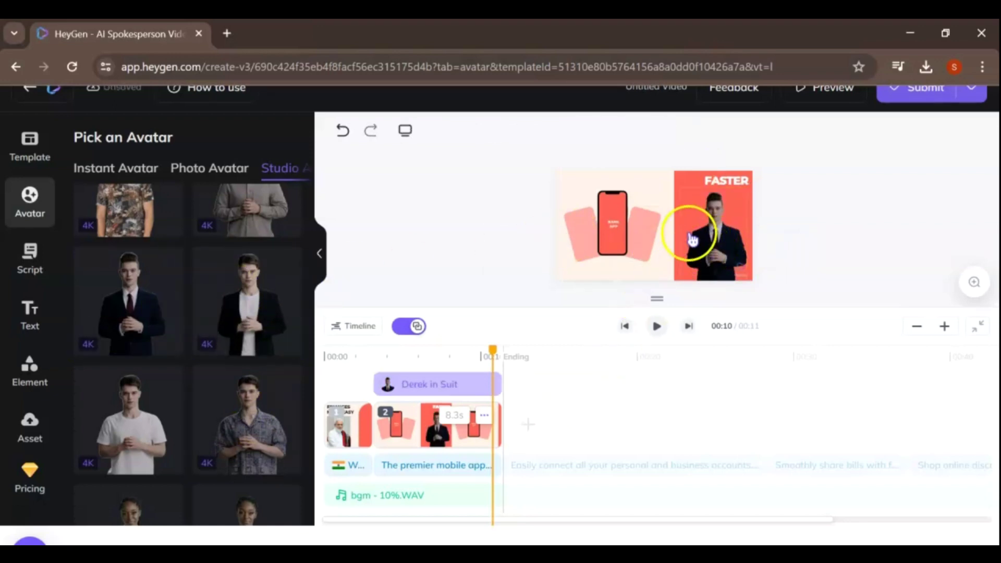
pyautogui.click(715, 226)
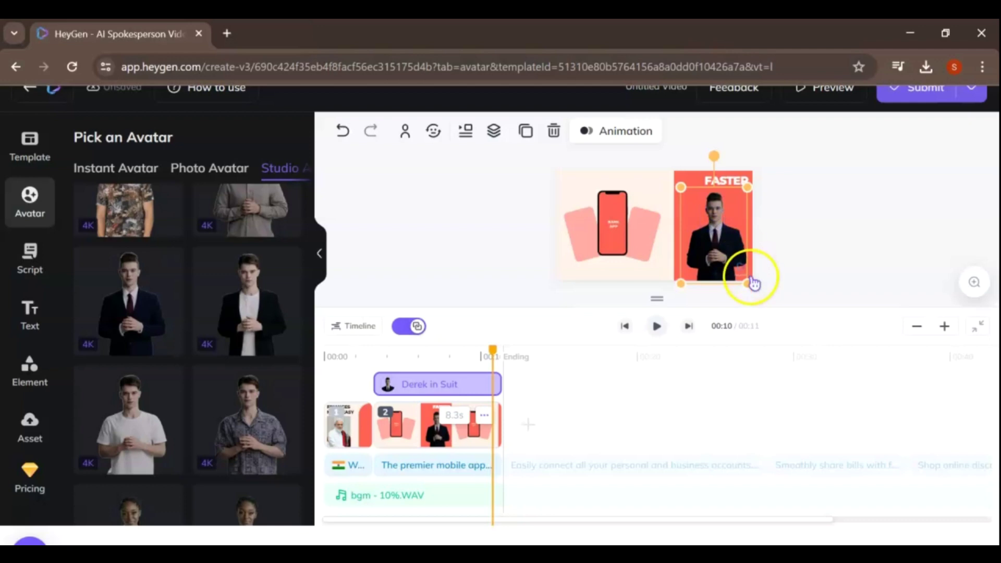
pyautogui.moveTo(747, 281); pyautogui.dragTo(753, 290)
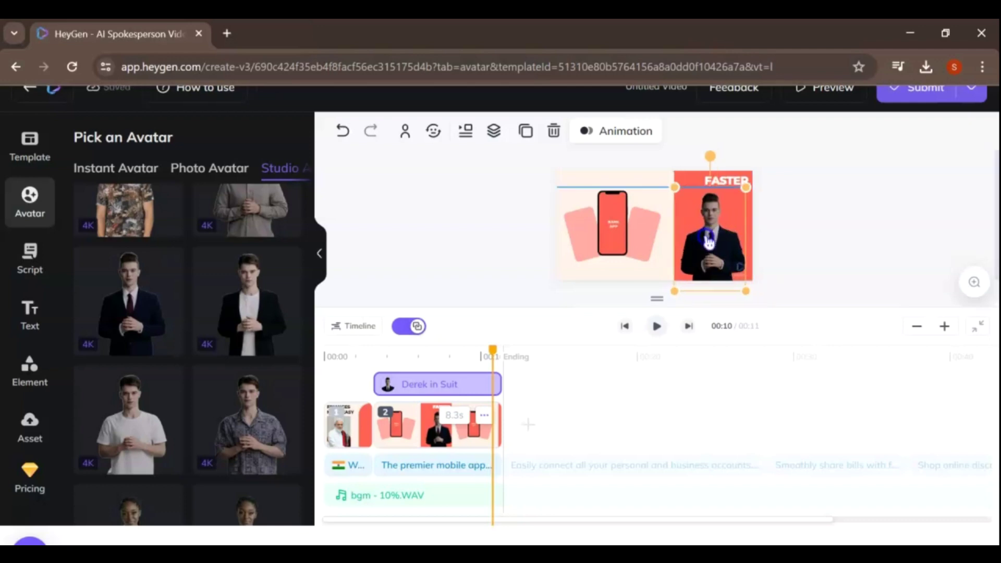
pyautogui.click(447, 463)
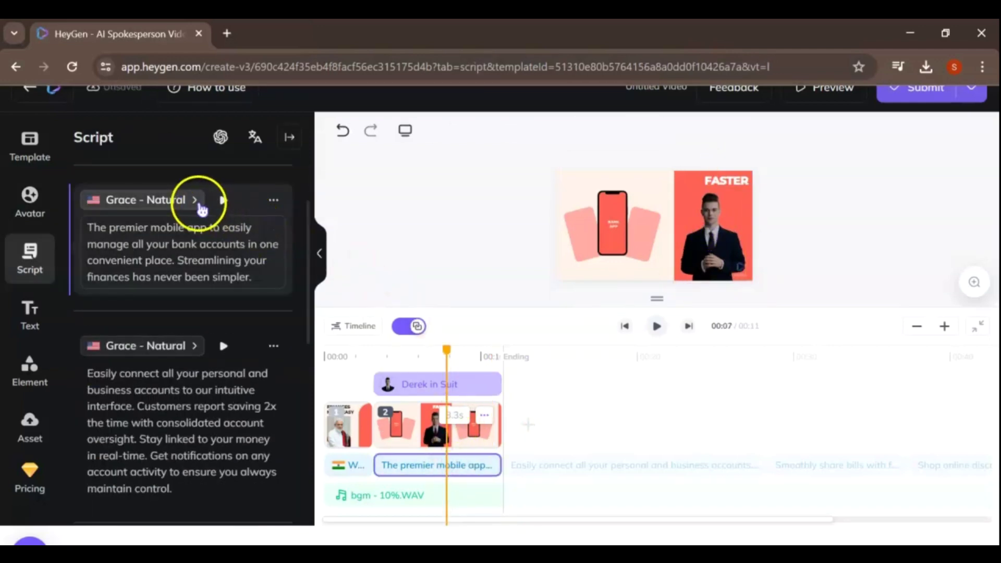
# Filter the first paragraph's voices by Male and Ads, previewing Nova and Sara - Cheerful.
pyautogui.click(194, 201)
pyautogui.click(886, 226)
pyautogui.click(818, 332)
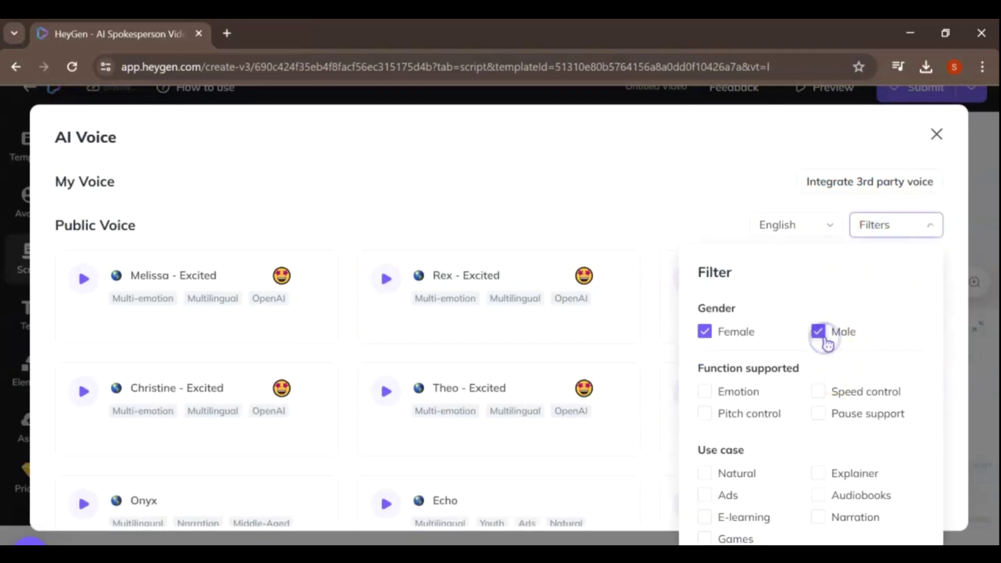
pyautogui.scroll(-1, 574, 375)
pyautogui.click(706, 451)
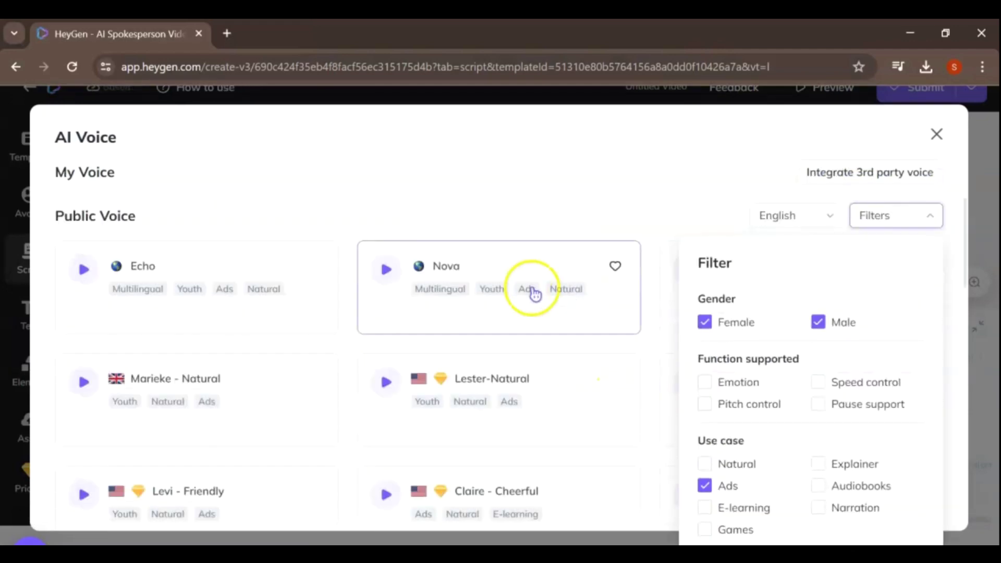
pyautogui.click(389, 269)
pyautogui.click(688, 270)
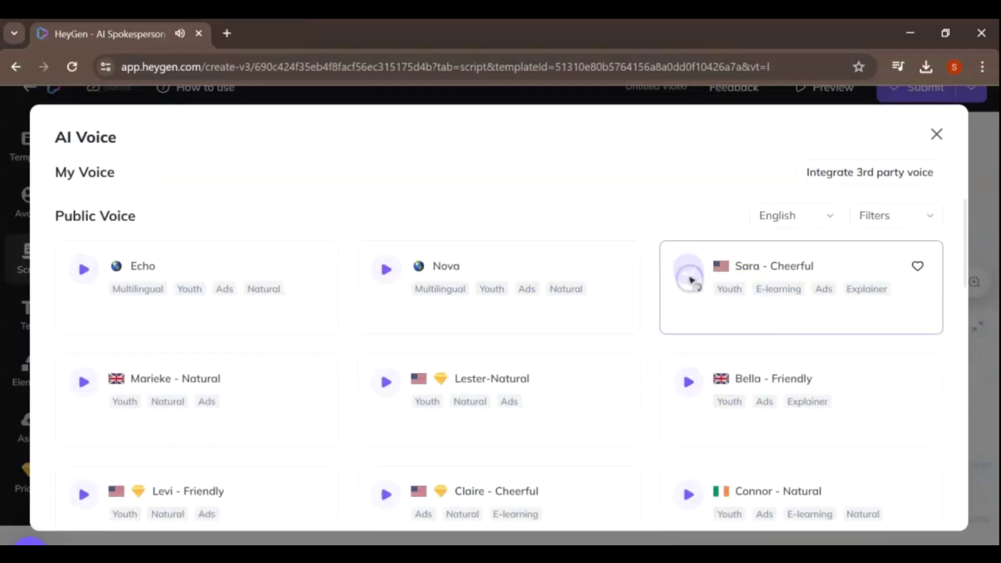
# Show only male voices, preview Caleb-Cheerful, and assign Noah - Serious to the paragraph.
pyautogui.click(929, 223)
pyautogui.click(704, 321)
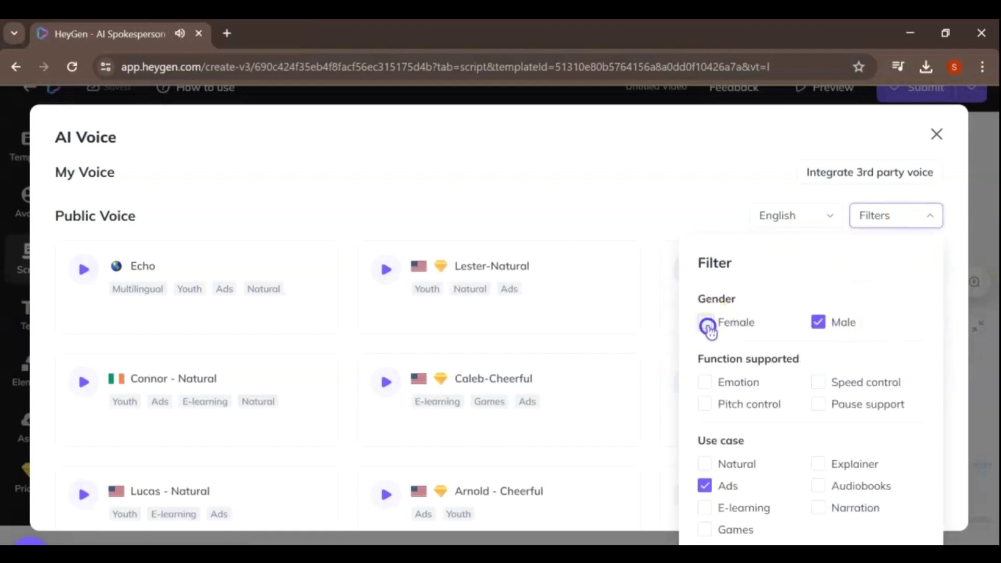
pyautogui.click(652, 185)
pyautogui.click(387, 383)
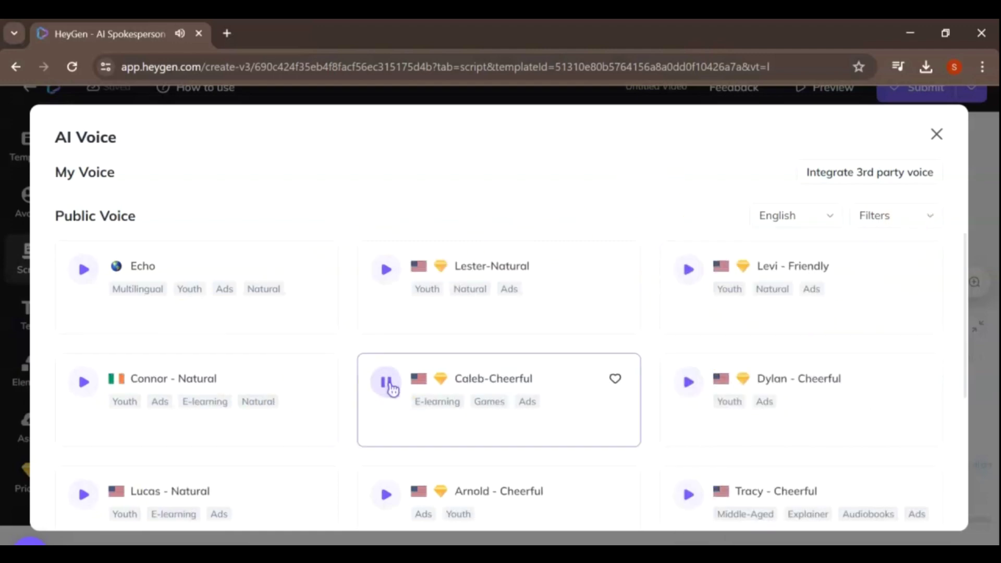
pyautogui.scroll(-2, 392, 388)
pyautogui.scroll(-3, 396, 385)
pyautogui.click(399, 383)
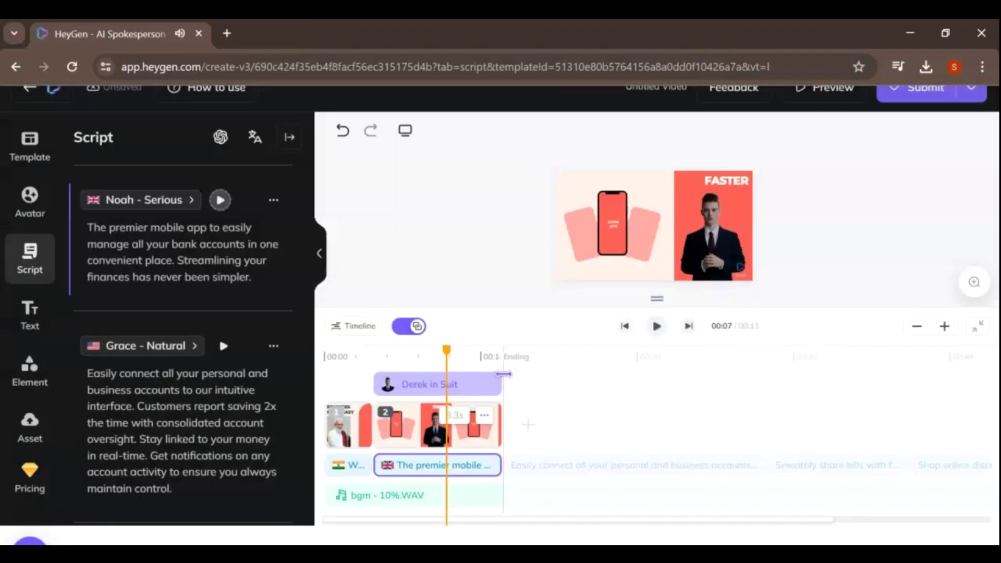
pyautogui.click(461, 357)
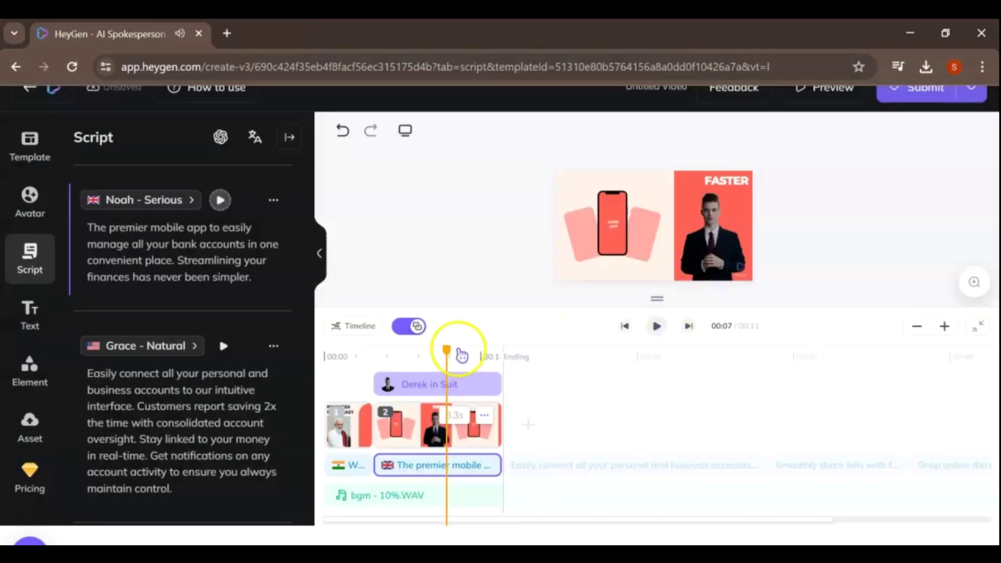
# Play the video from 00:00 with the Noah - Serious narration.
pyautogui.click(624, 326)
pyautogui.click(655, 327)
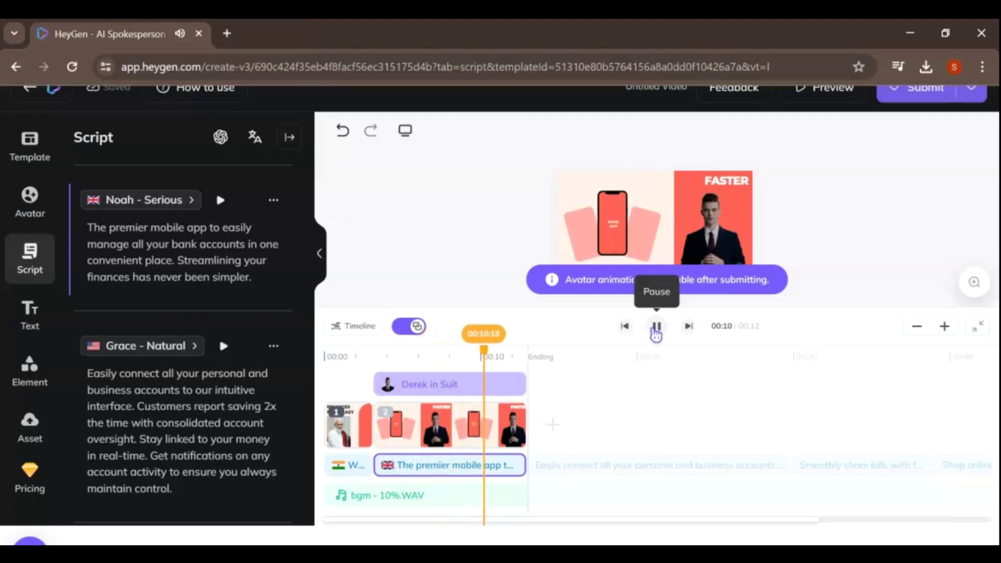
# Give the first scene's element an Up animation on leave.
pyautogui.click(349, 433)
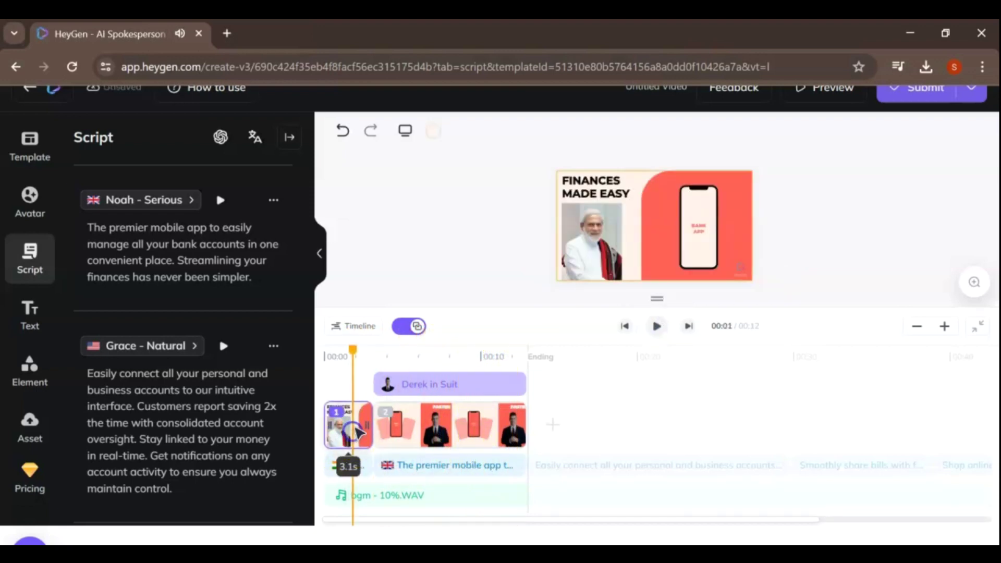
pyautogui.click(698, 224)
pyautogui.click(592, 133)
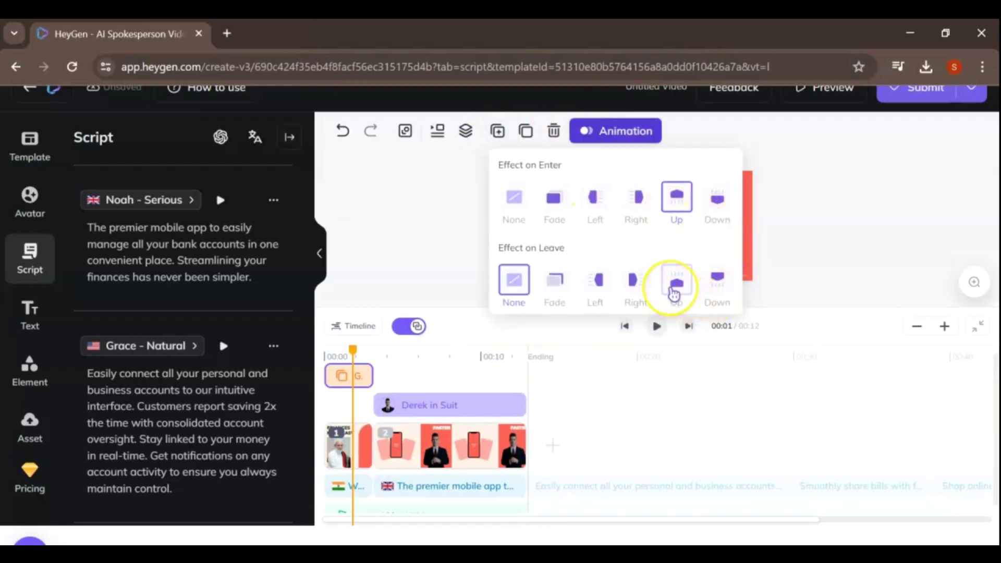
pyautogui.click(674, 290)
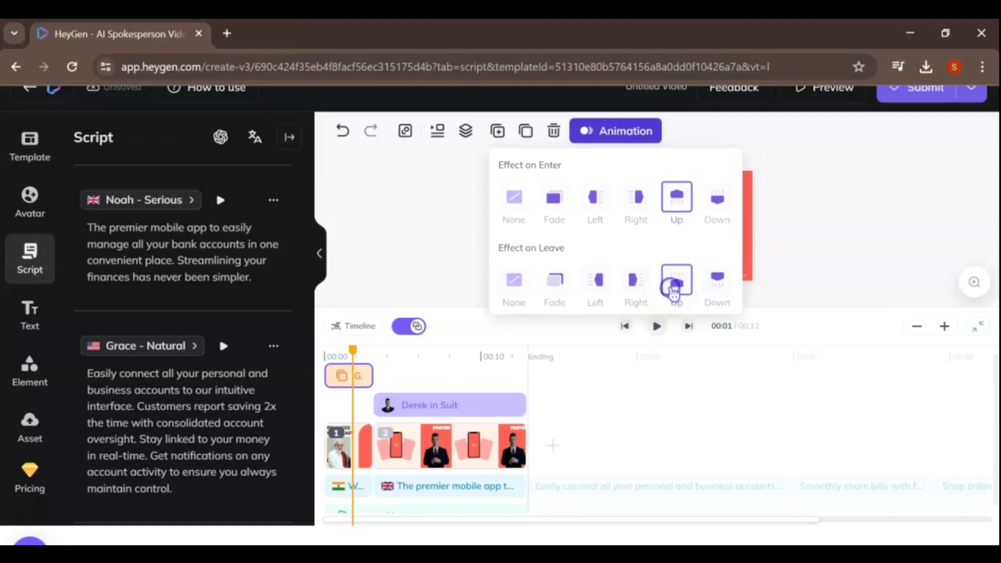
pyautogui.click(607, 386)
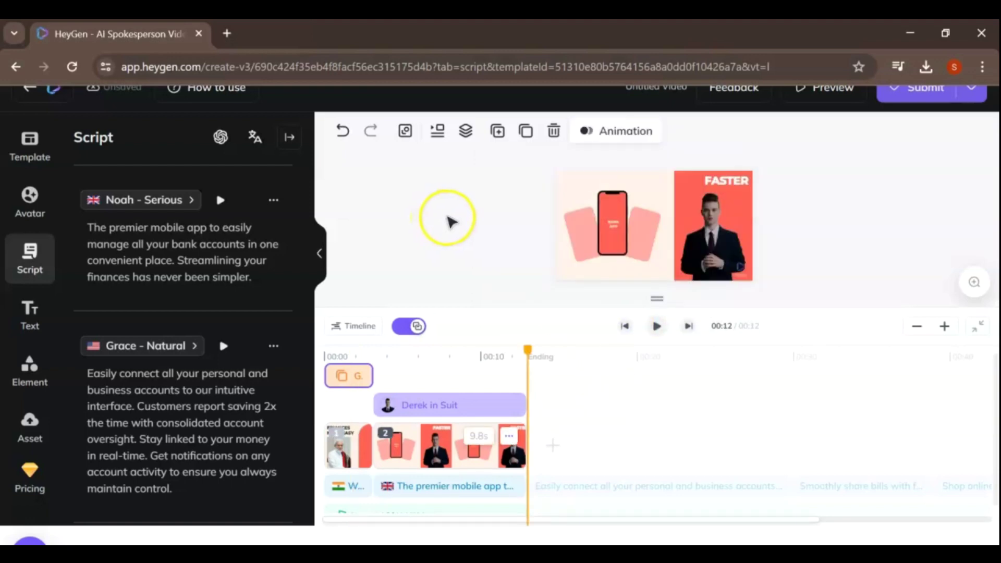
pyautogui.click(909, 95)
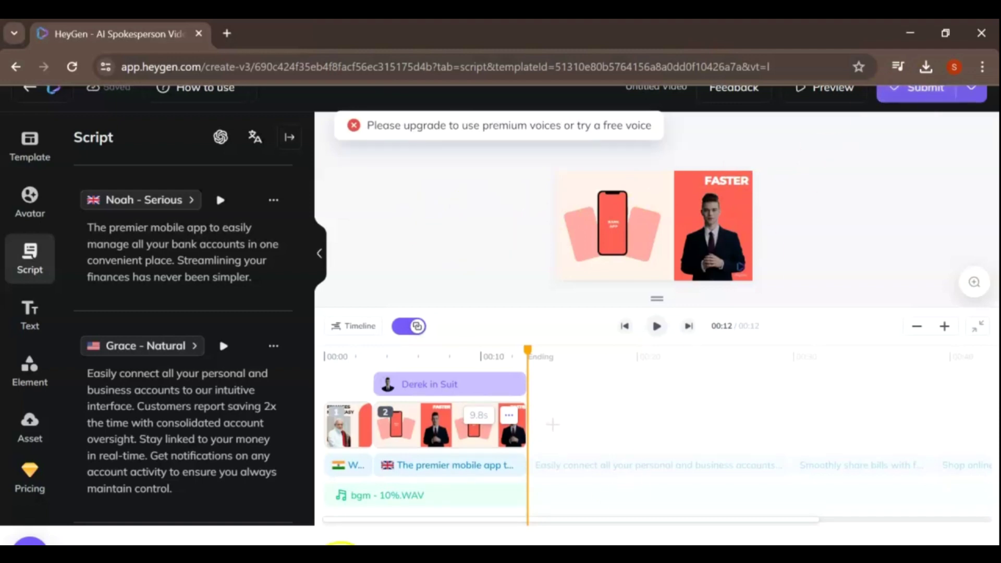
pyautogui.click(352, 534)
pyautogui.click(410, 498)
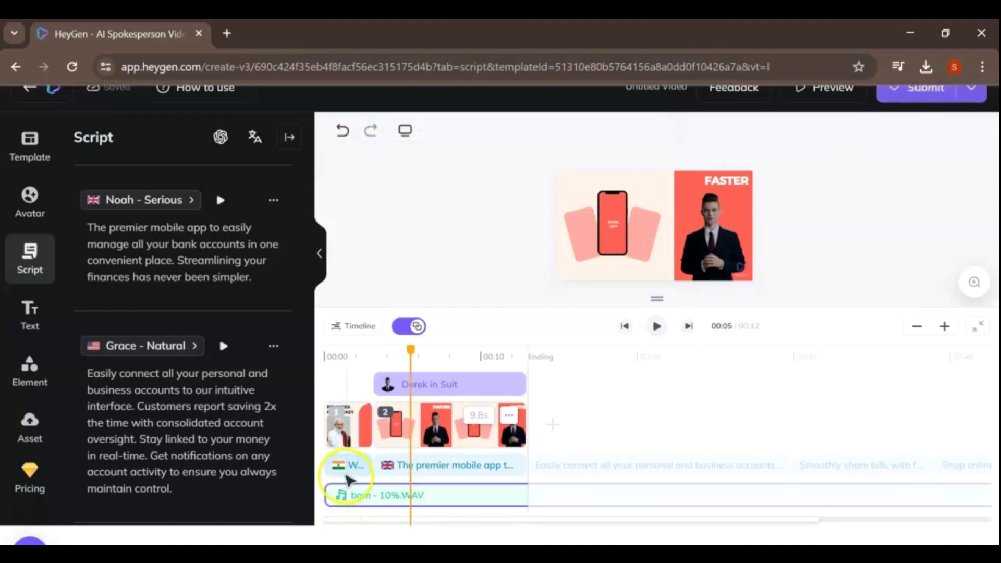
pyautogui.click(365, 496)
pyautogui.click(460, 440)
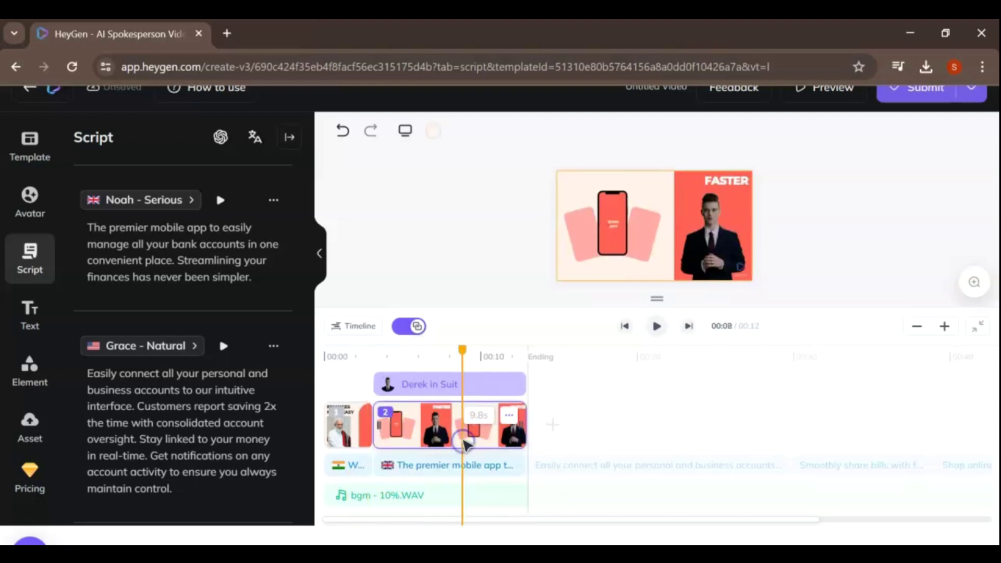
pyautogui.click(918, 89)
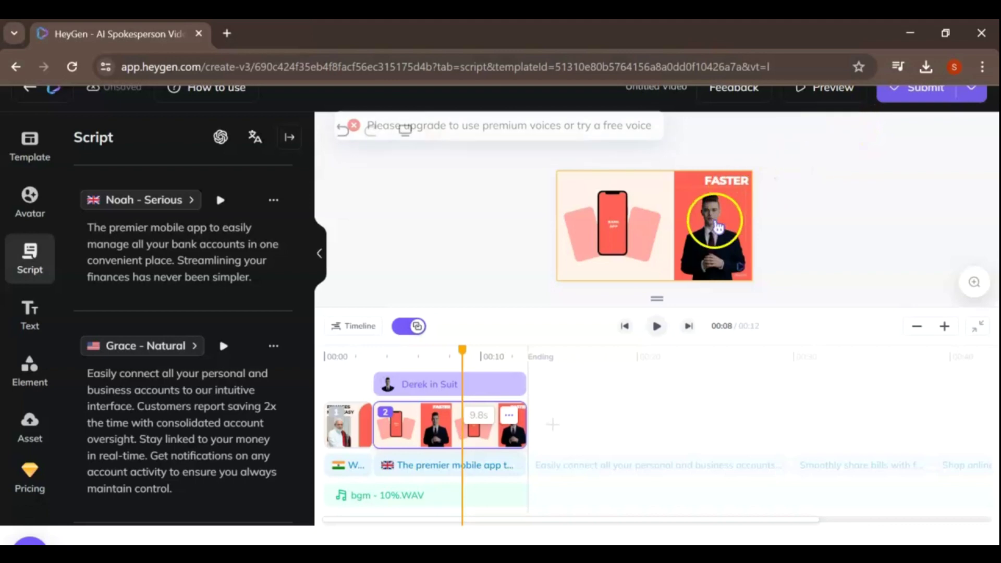
pyautogui.click(658, 329)
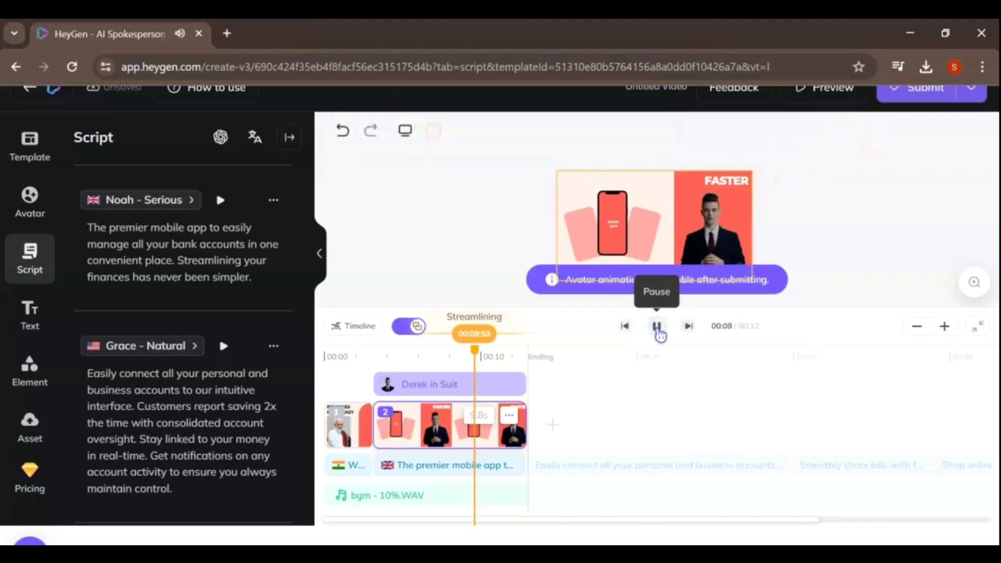